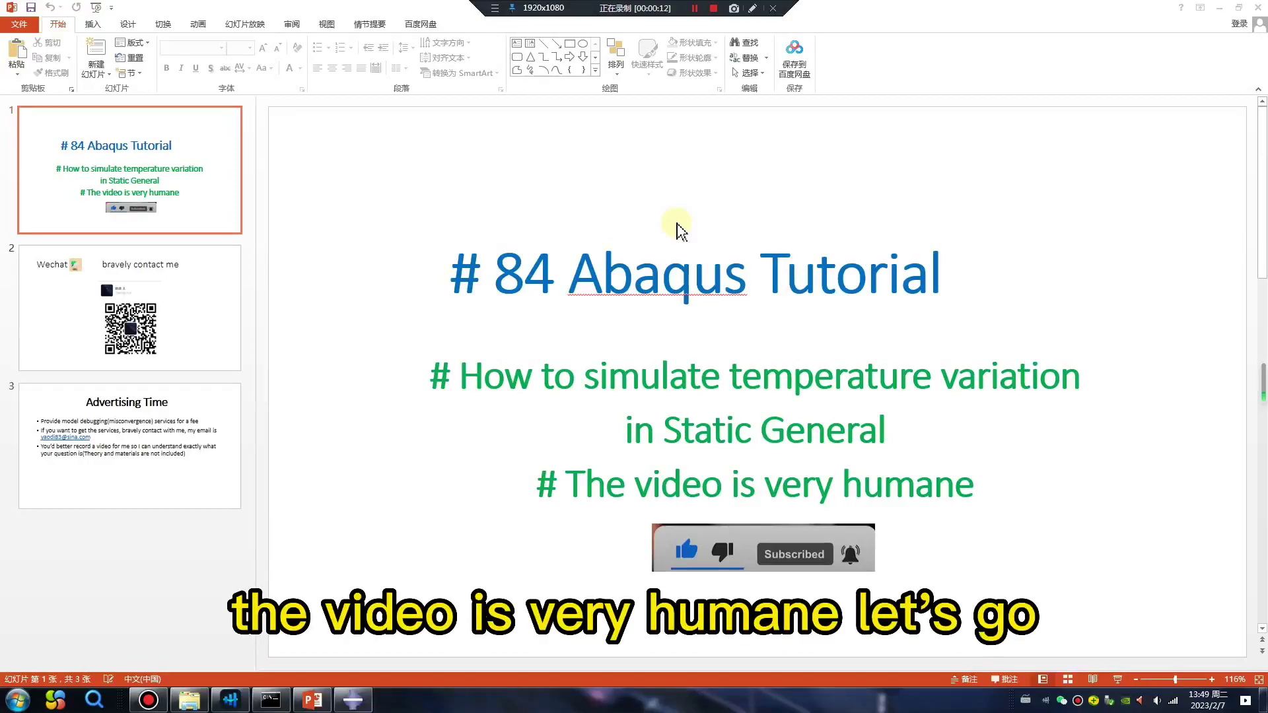
Browse the Set Work Directory dialog to the D:/work/2/0207 folder.
{"action": "left_click", "coordinate": [353, 700]}
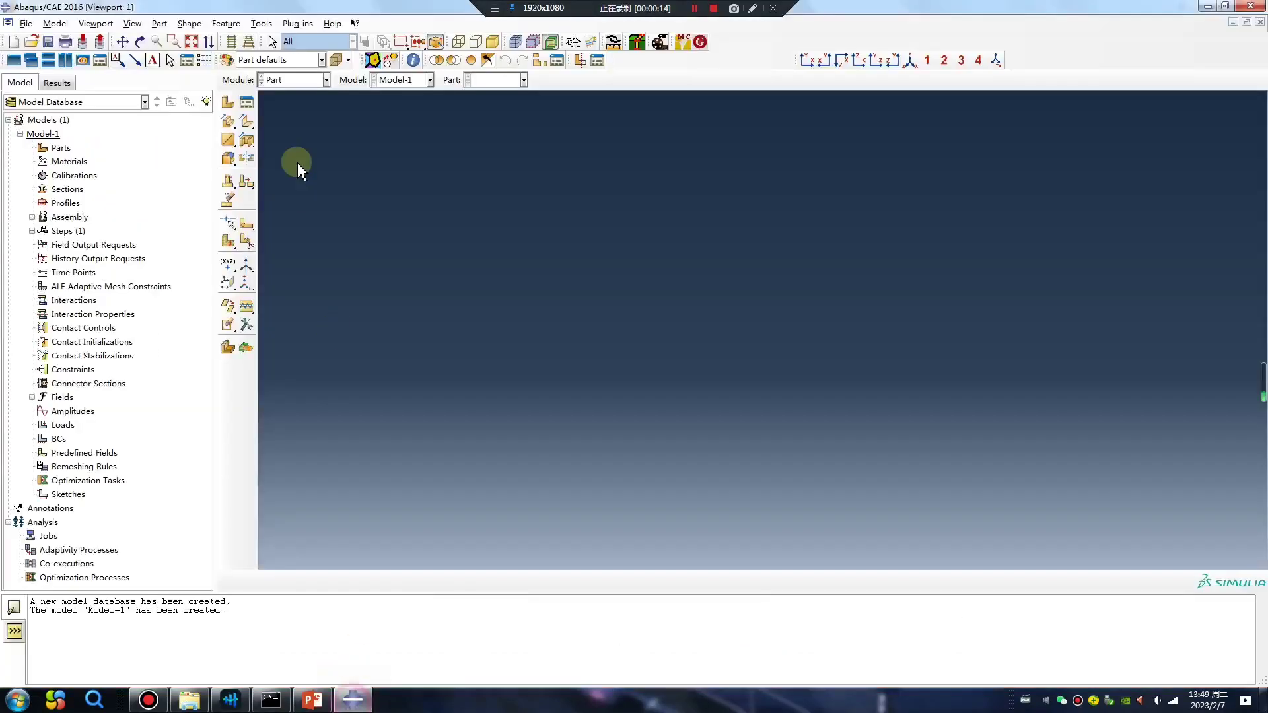
{"action": "left_click", "coordinate": [27, 23]}
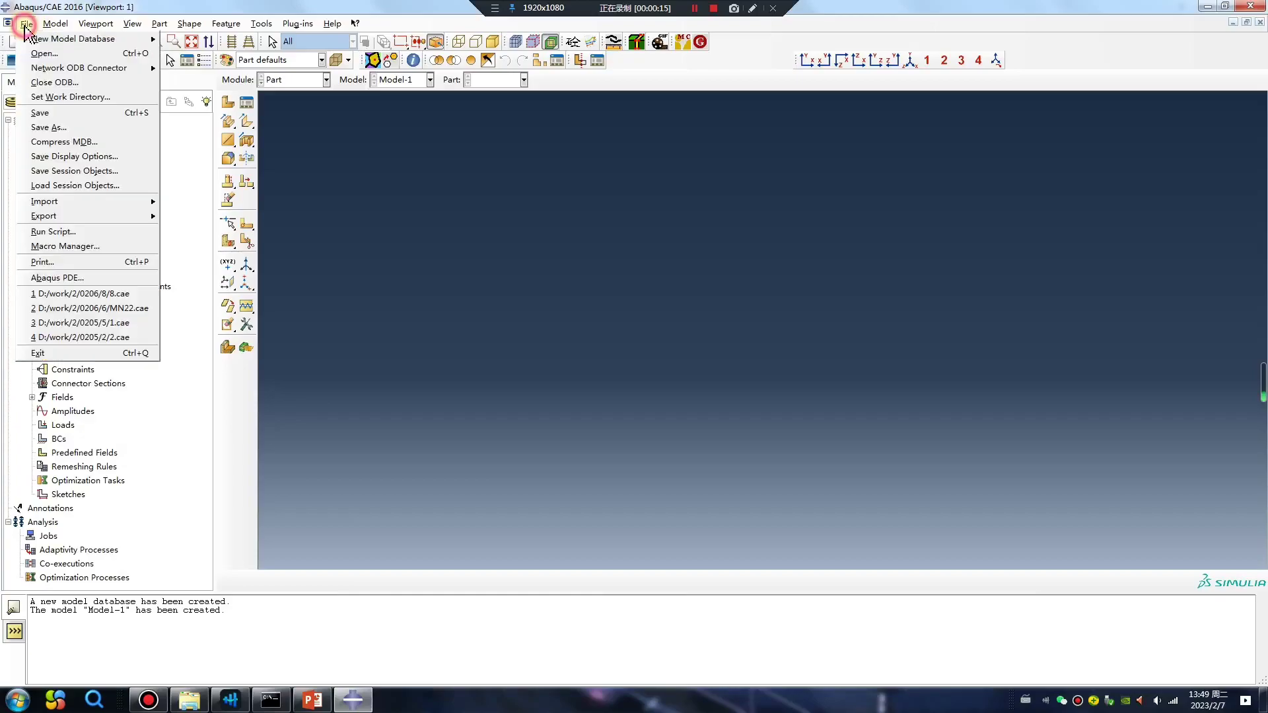
{"action": "left_click", "coordinate": [81, 99]}
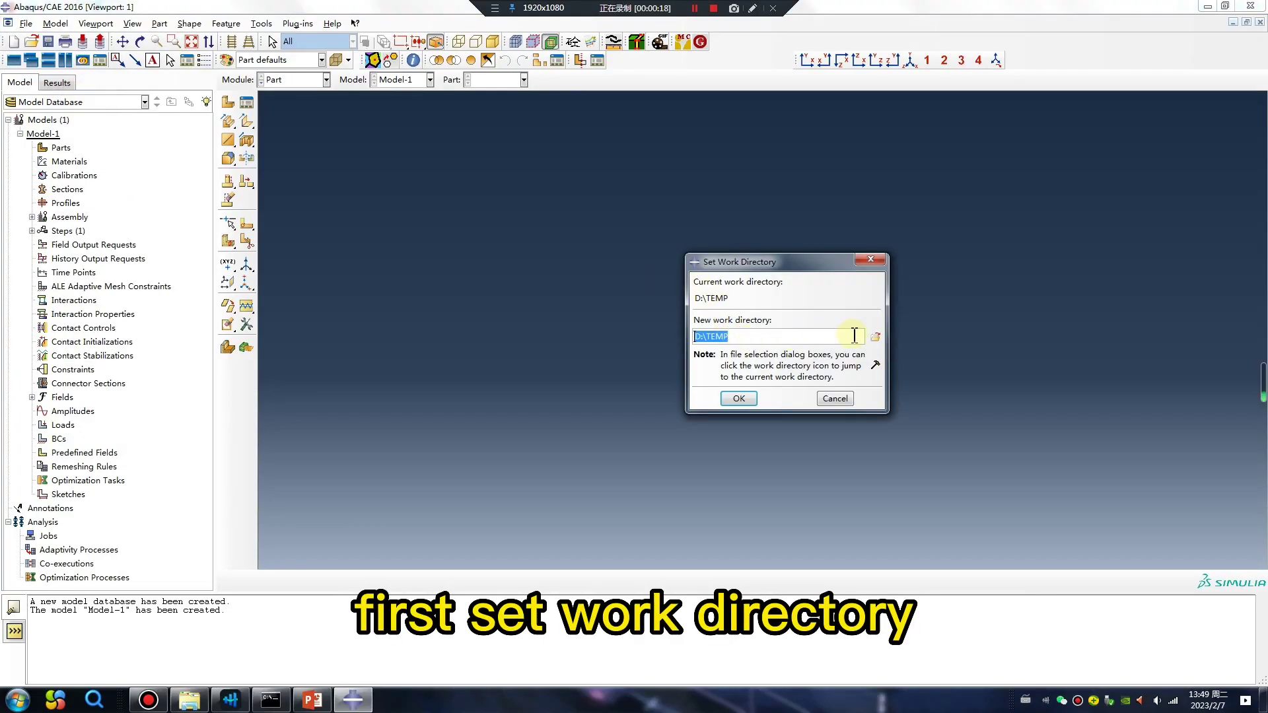
{"action": "left_click", "coordinate": [875, 337]}
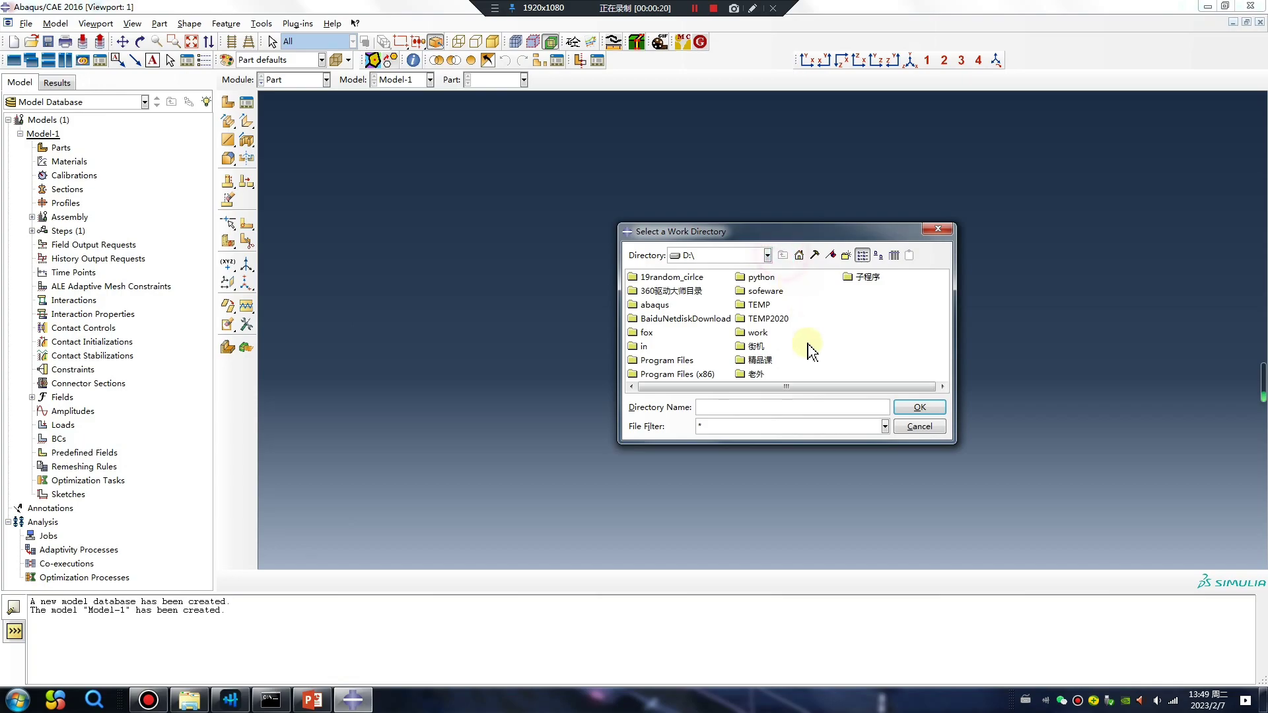
{"action": "double_click", "coordinate": [757, 332]}
{"action": "double_click", "coordinate": [644, 291]}
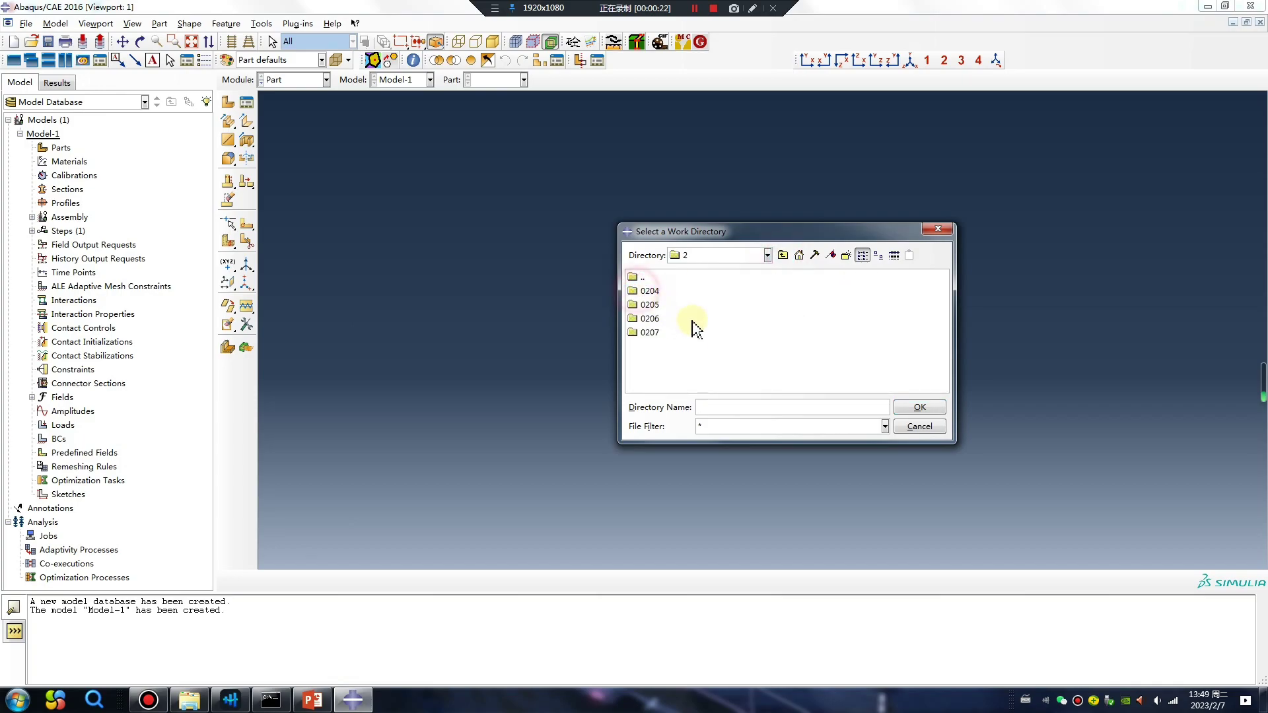
{"action": "double_click", "coordinate": [650, 332]}
Create a new folder '3' there and make D:/work/2/0207/3 the work directory.
{"action": "right_click", "coordinate": [648, 354]}
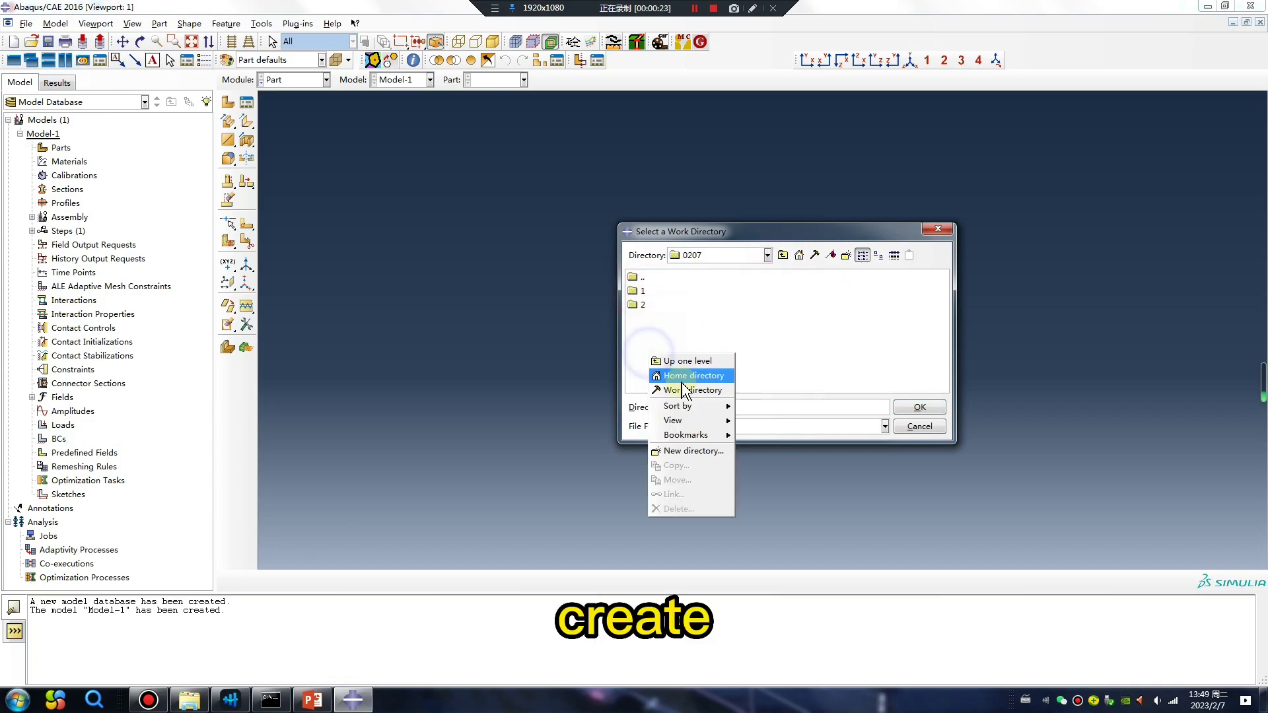
{"action": "left_click", "coordinate": [694, 451]}
{"action": "type", "text": "3"}
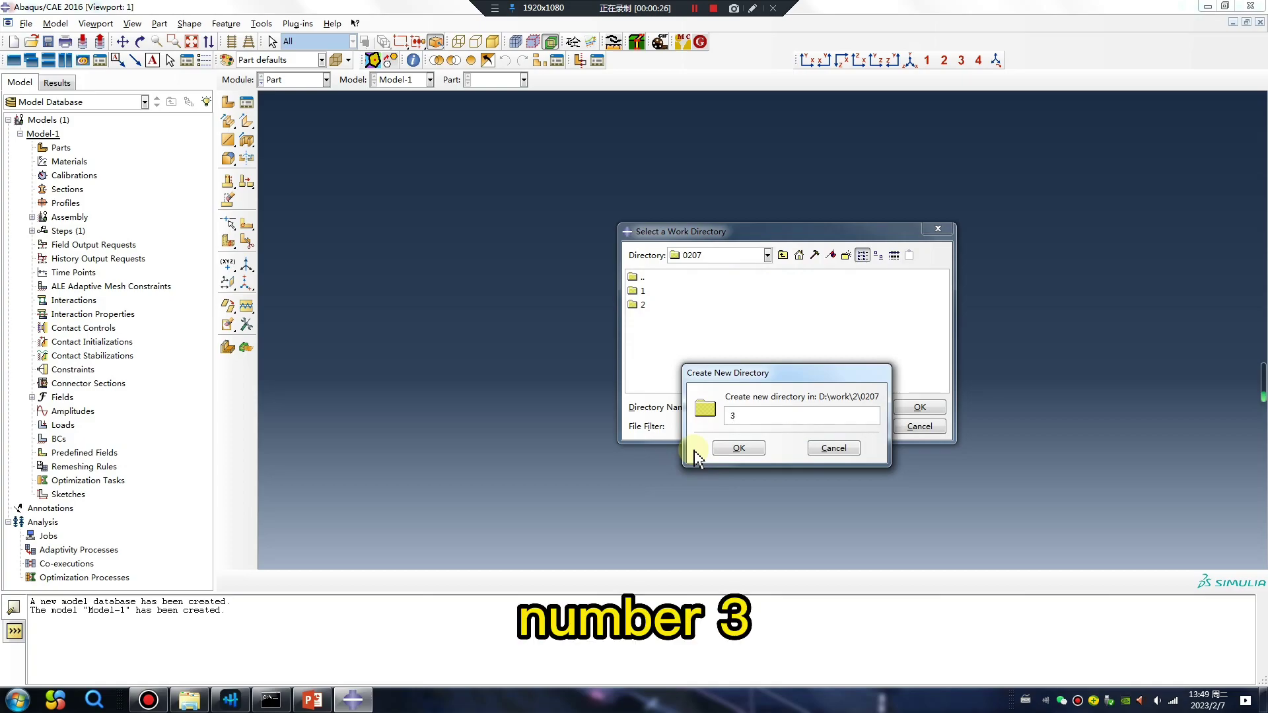
{"action": "left_click", "coordinate": [734, 450]}
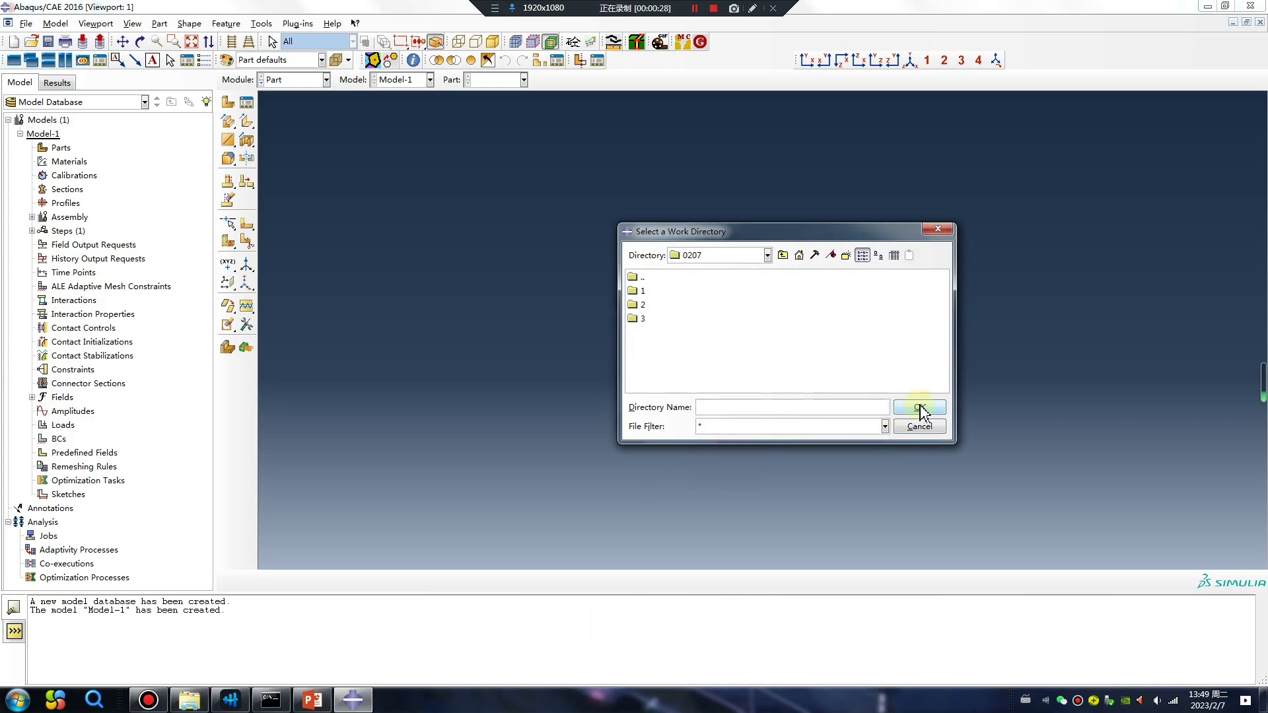
{"action": "left_click", "coordinate": [642, 319]}
{"action": "left_click", "coordinate": [932, 408]}
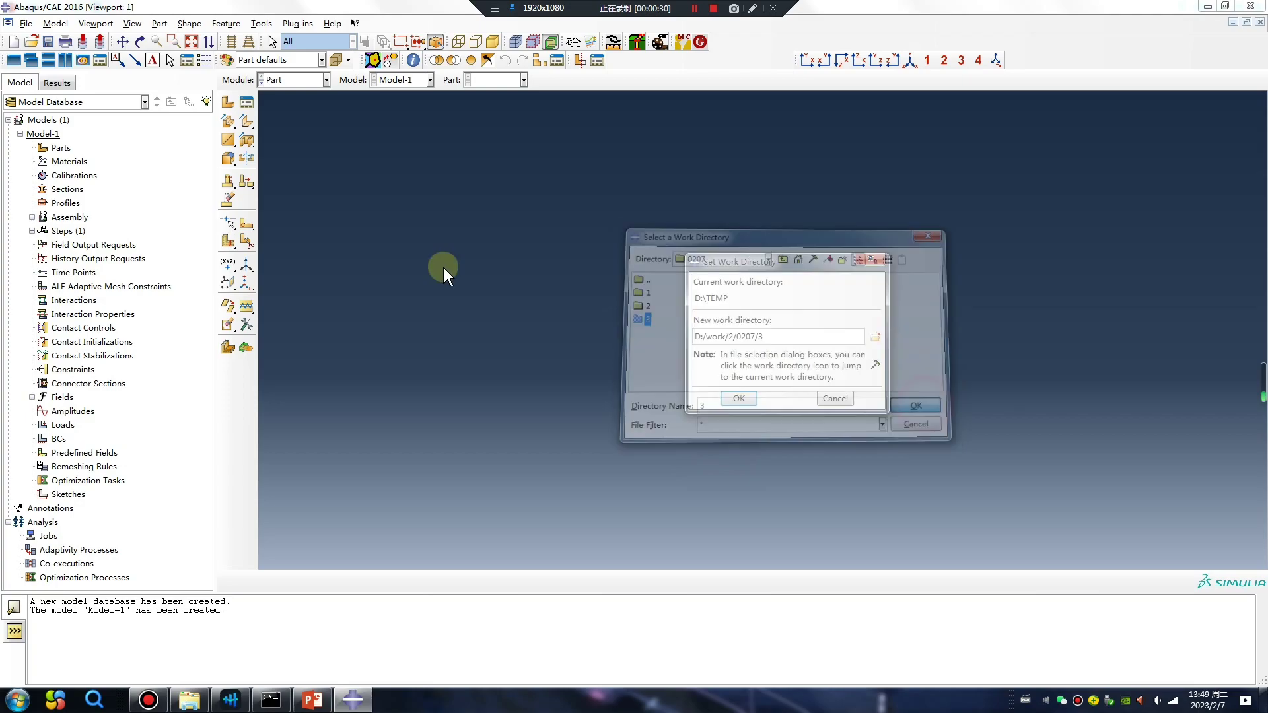
{"action": "left_click", "coordinate": [739, 398]}
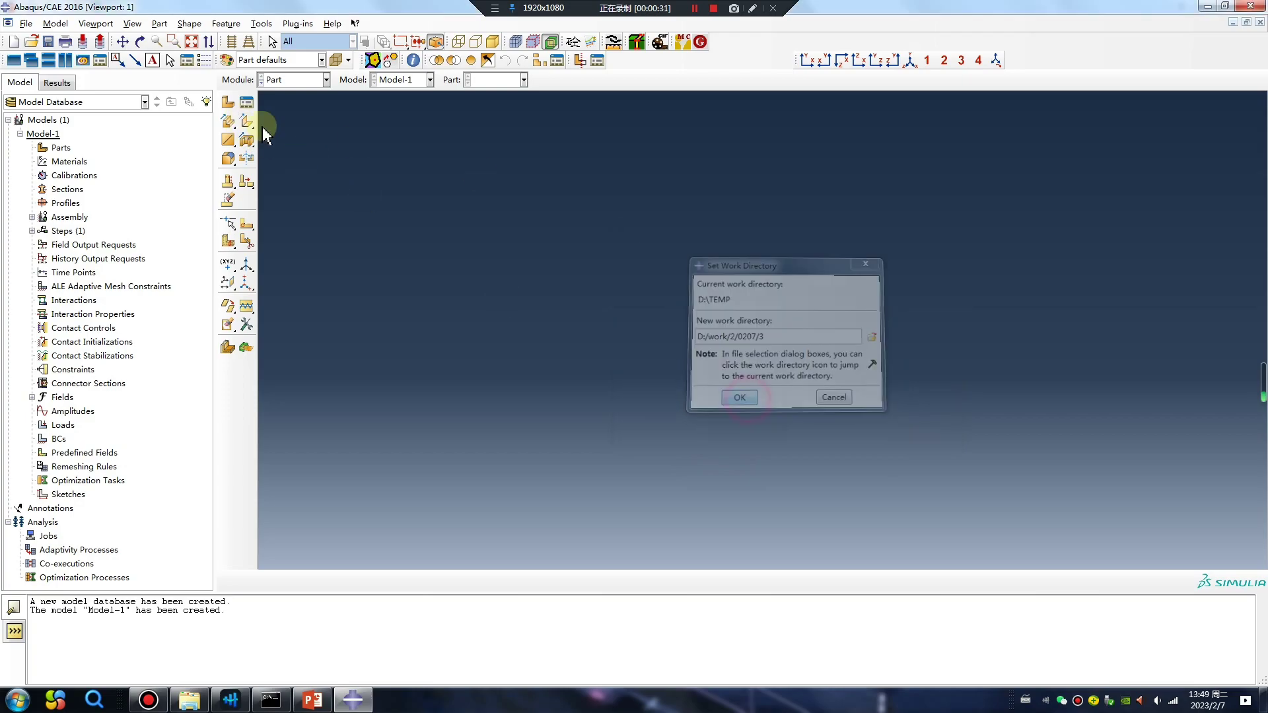
Extrude a rectangle sketched from the origin into 3D deformable solid Part-1, then enter Property.
{"action": "left_click", "coordinate": [228, 104]}
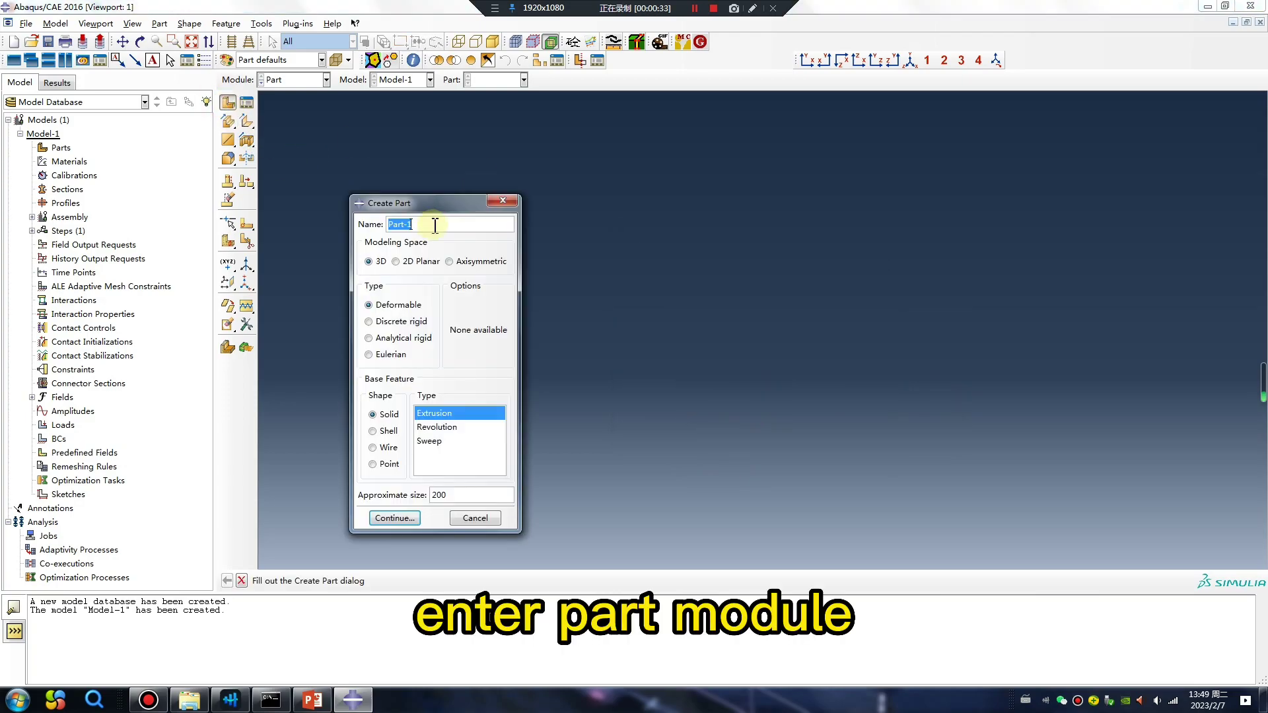
{"action": "left_click", "coordinate": [394, 517]}
{"action": "left_click", "coordinate": [247, 122]}
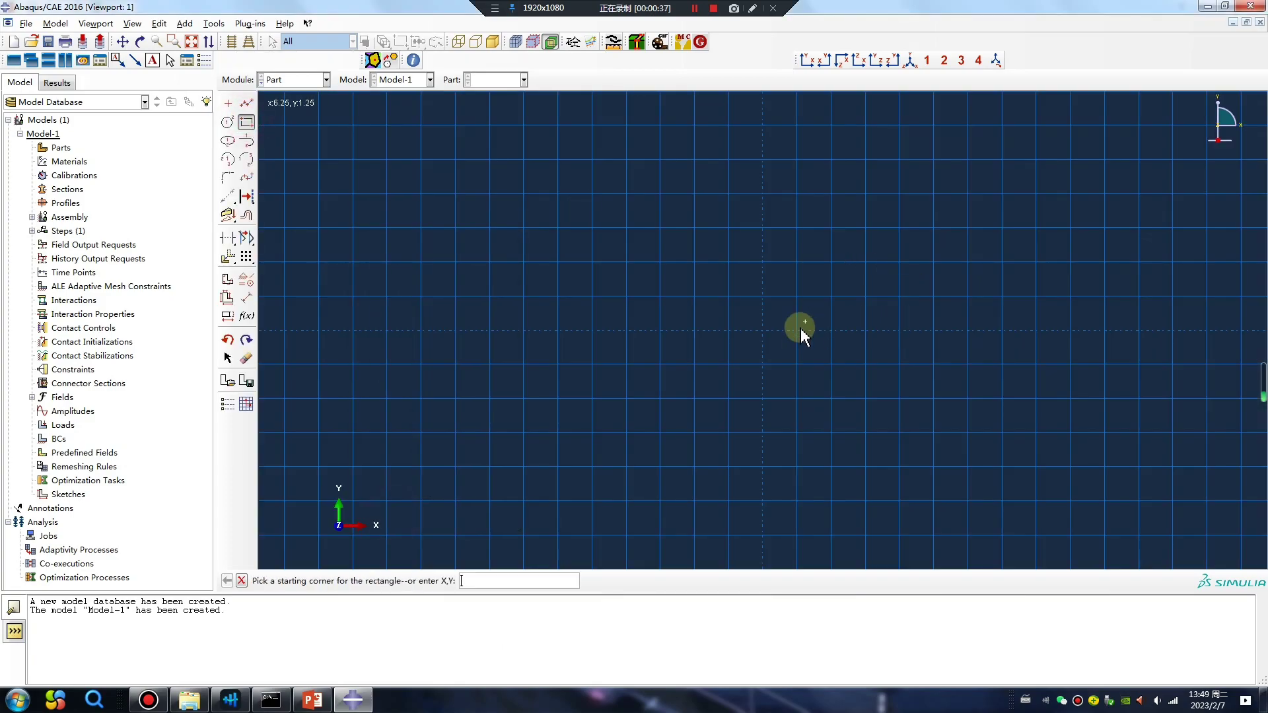
{"action": "left_click", "coordinate": [763, 330]}
{"action": "left_click", "coordinate": [831, 228]}
{"action": "middle_click", "coordinate": [708, 391]}
{"action": "middle_click", "coordinate": [707, 391]}
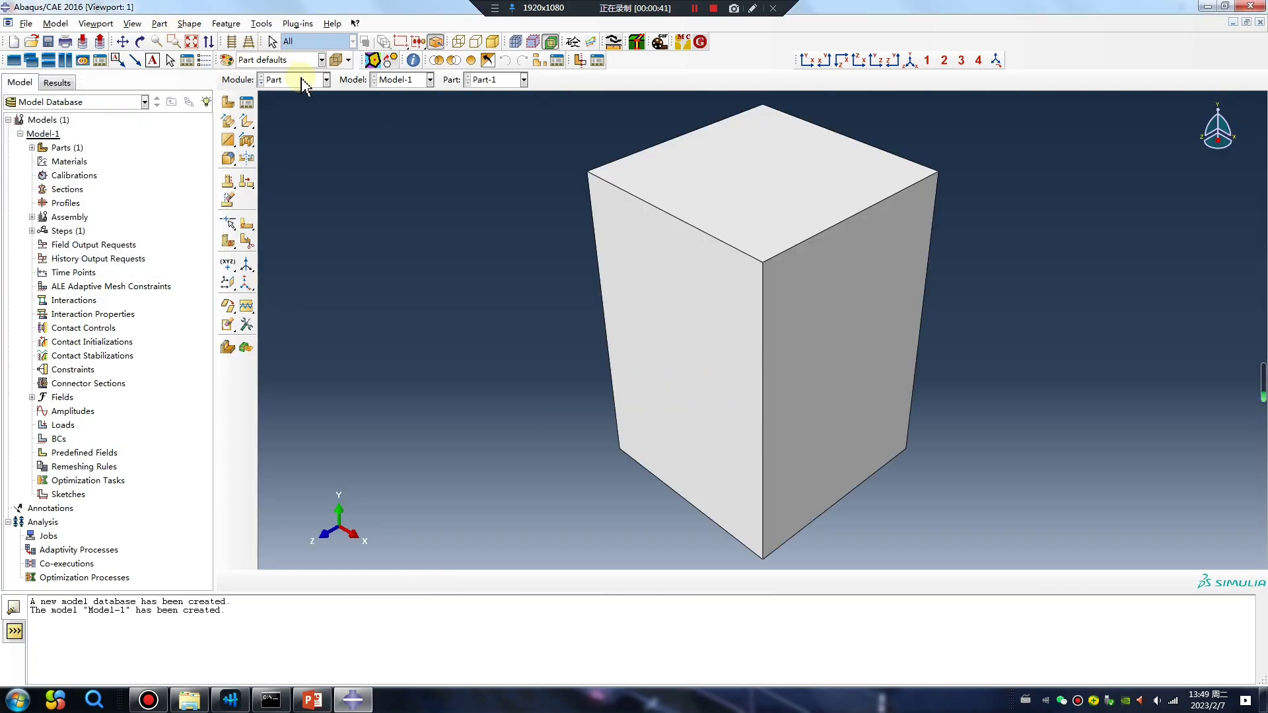
{"action": "left_click", "coordinate": [304, 80]}
{"action": "left_click", "coordinate": [289, 109]}
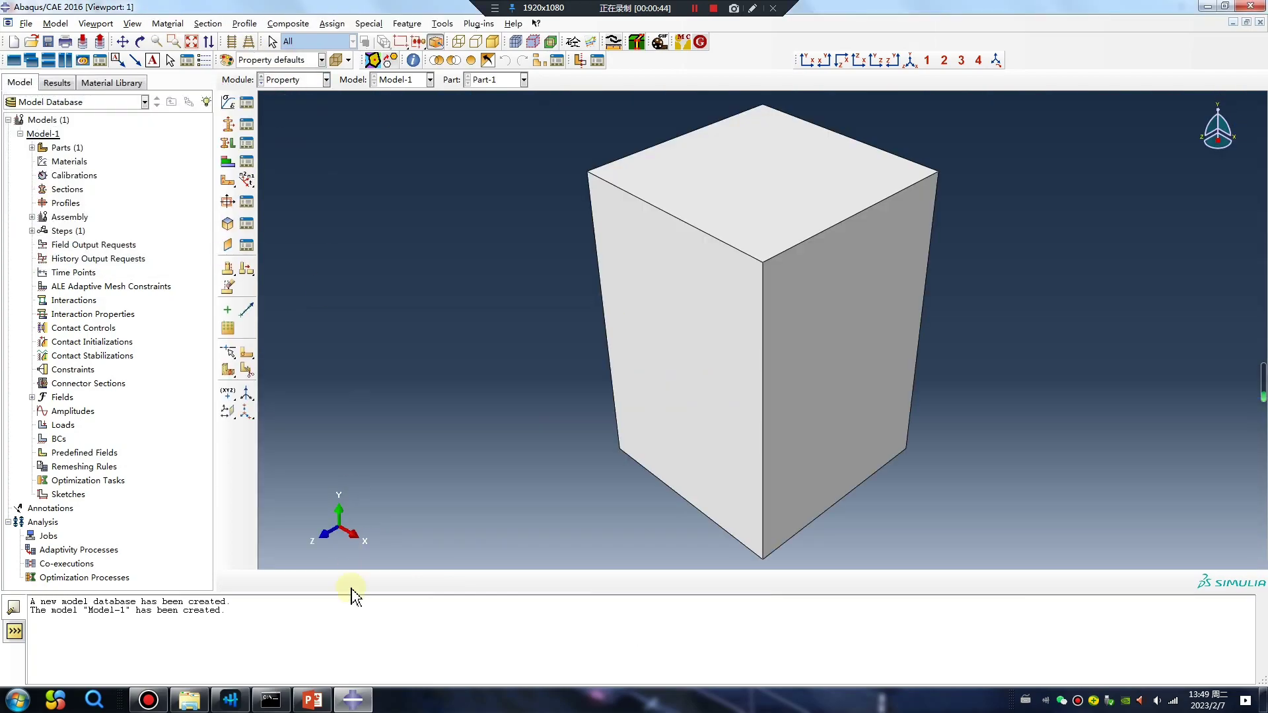
Create Material-1 with Young's modulus 2e5, Poisson's ratio 0.3 and expansion coefficient 1.2e-5.
{"action": "left_click", "coordinate": [228, 103]}
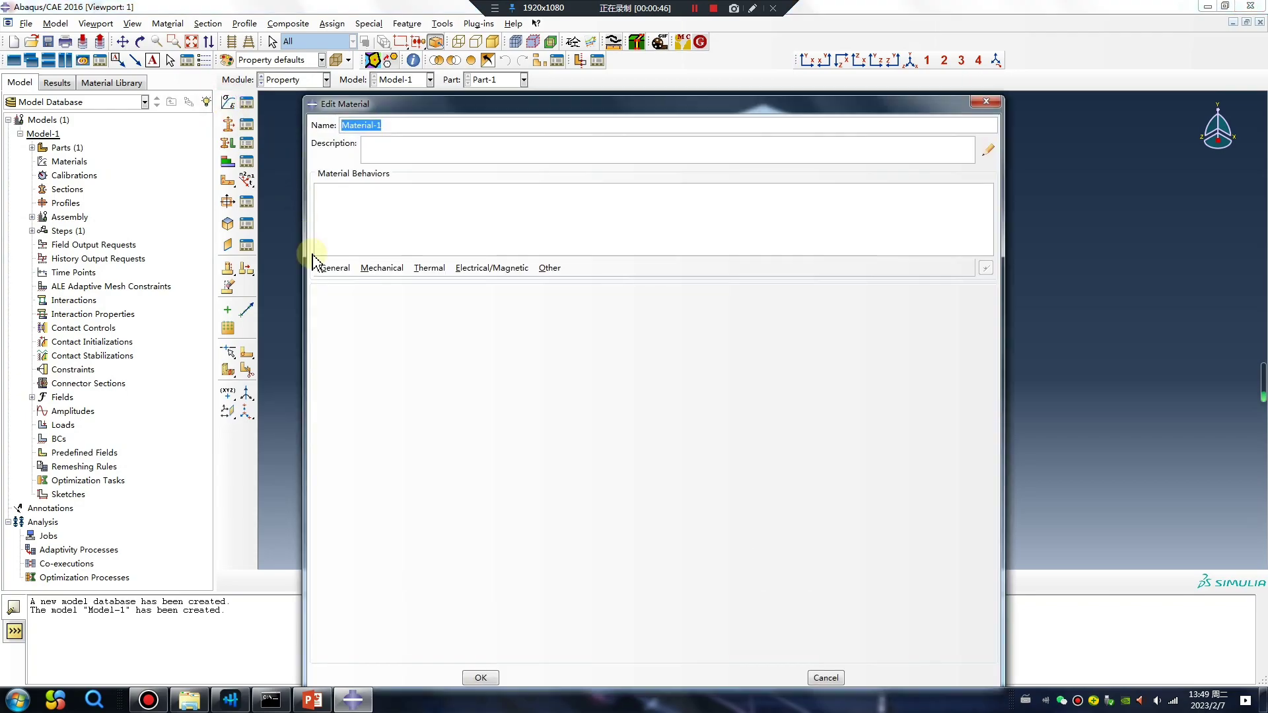
{"action": "left_click", "coordinate": [382, 267]}
{"action": "mouse_move", "coordinate": [397, 280]}
{"action": "left_click", "coordinate": [564, 282]}
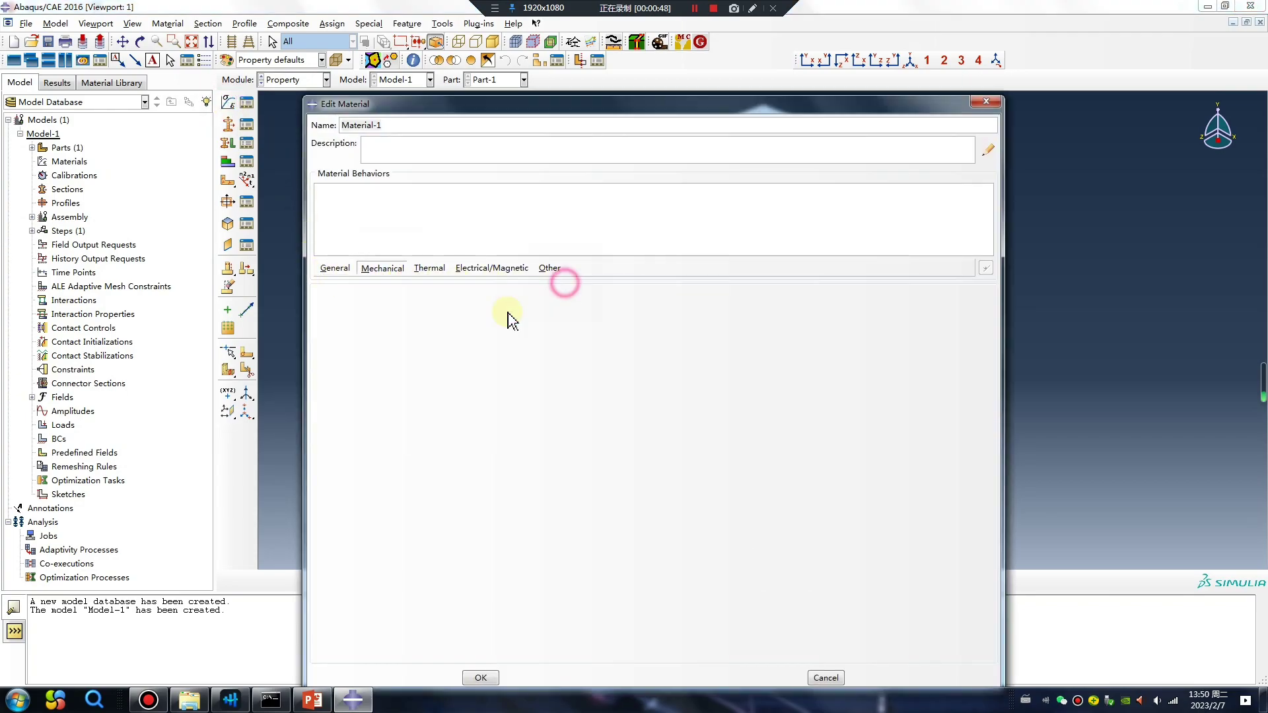
{"action": "left_click", "coordinate": [378, 457]}
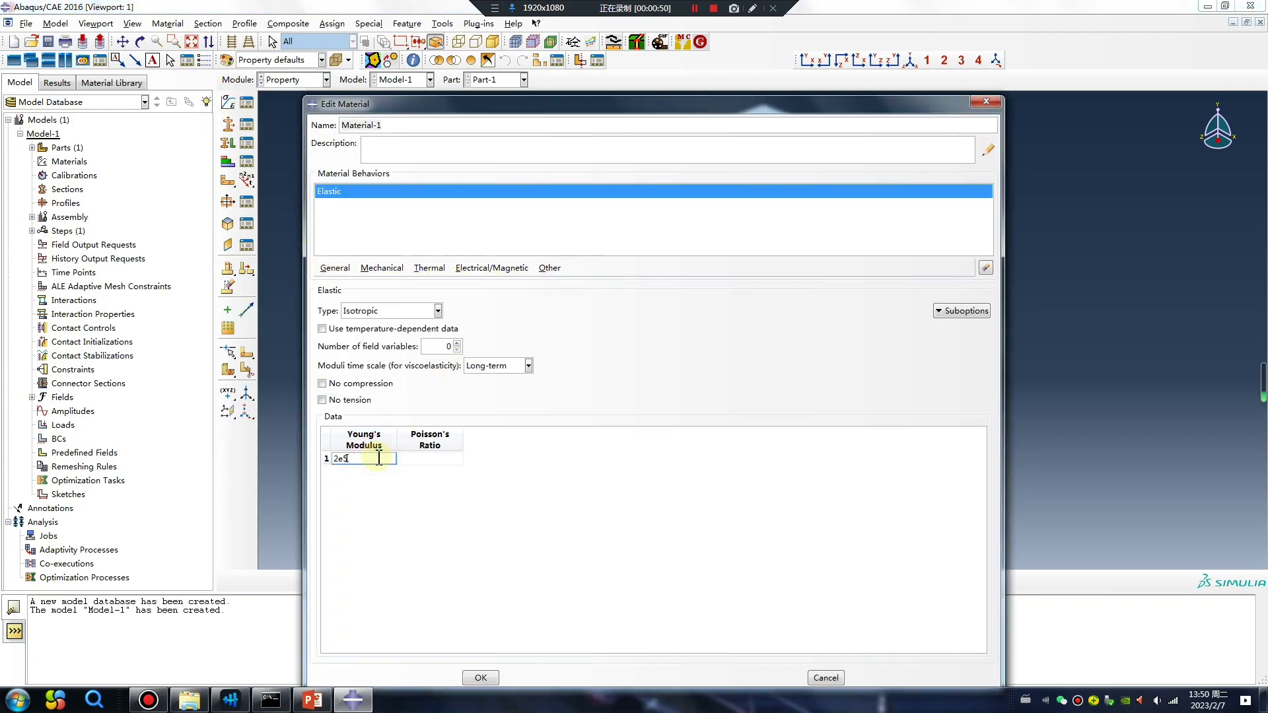
{"action": "left_click", "coordinate": [438, 460]}
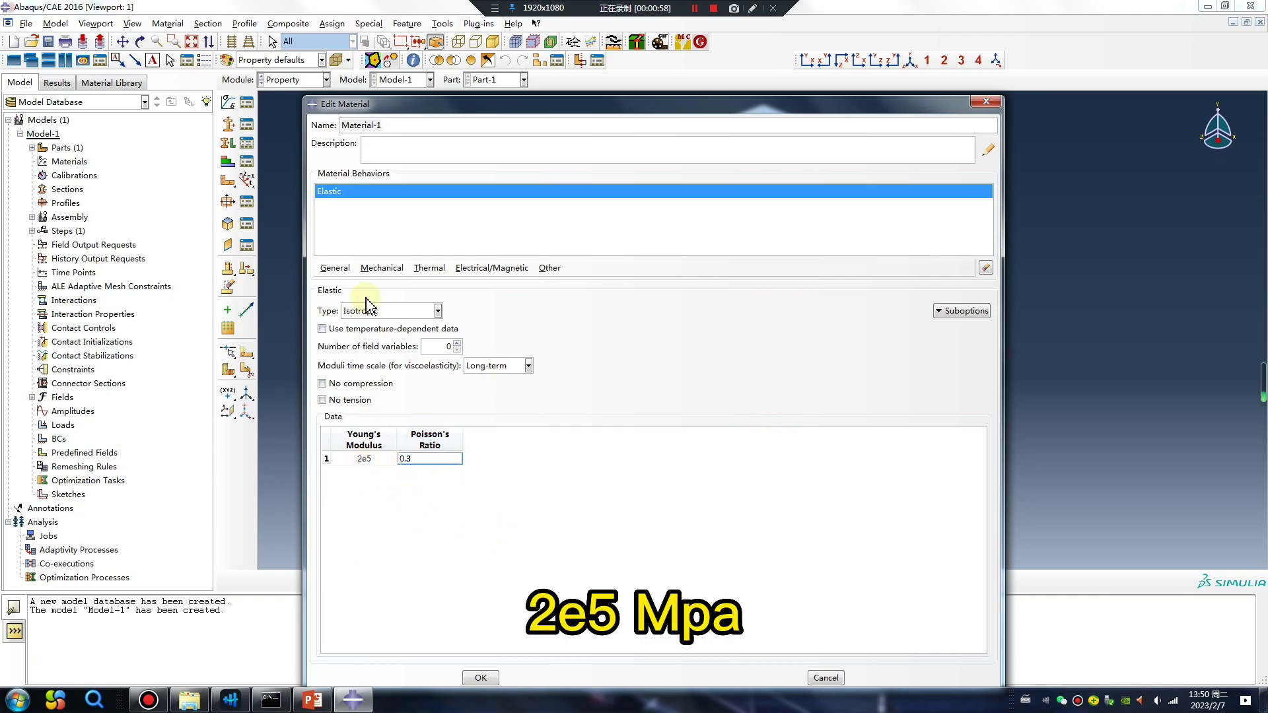
{"action": "left_click", "coordinate": [382, 268]}
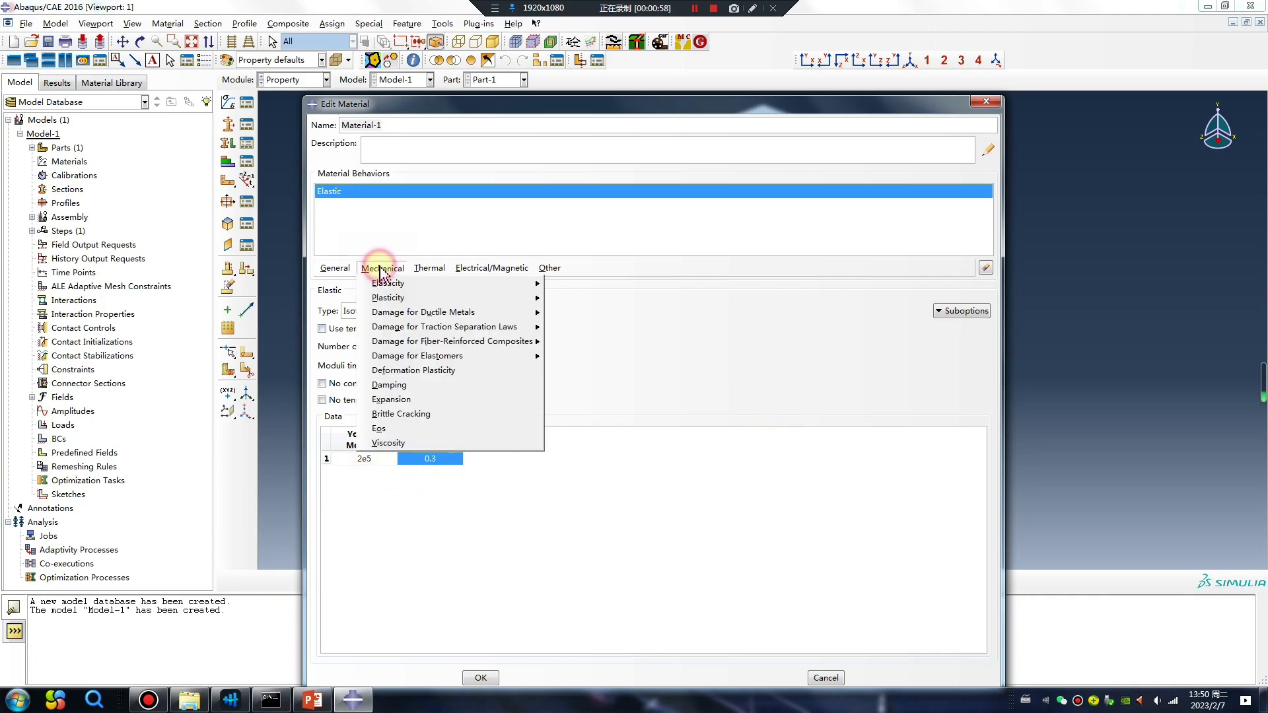
{"action": "left_click", "coordinate": [399, 400]}
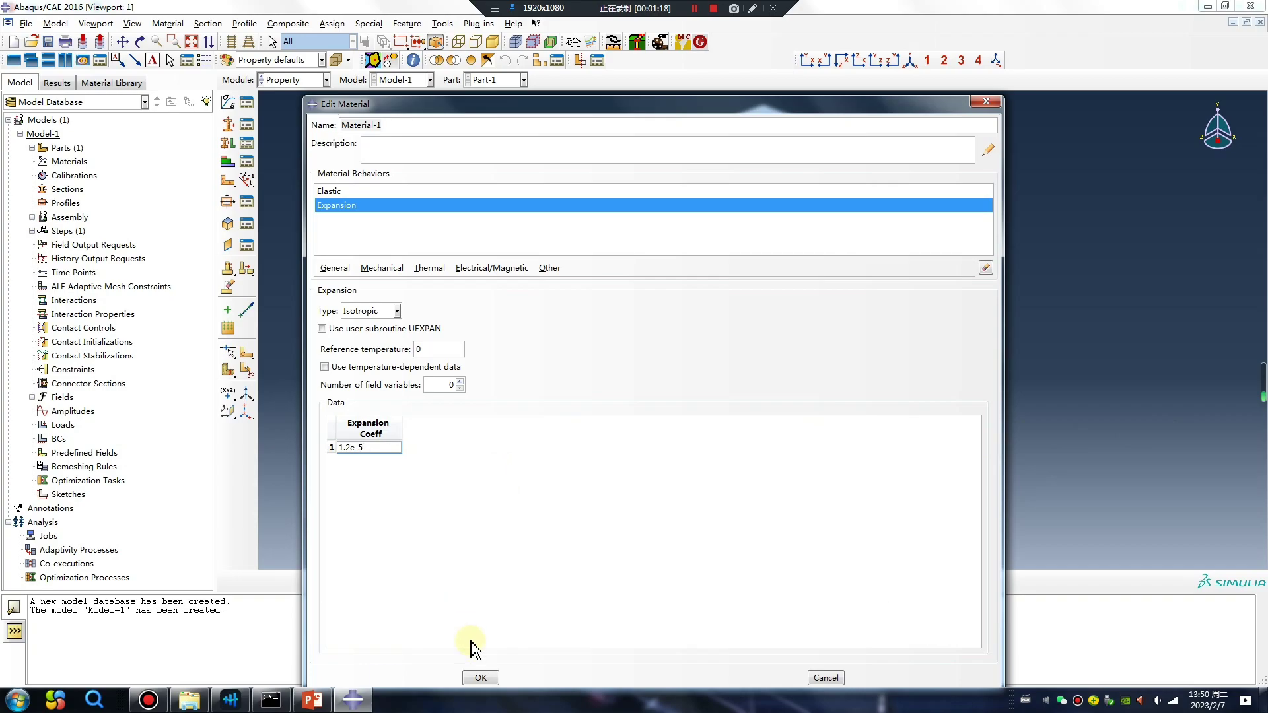
{"action": "left_click", "coordinate": [481, 678]}
Create solid homogeneous Section-1 from Material-1 and assign it to the whole block.
{"action": "left_click", "coordinate": [236, 140]}
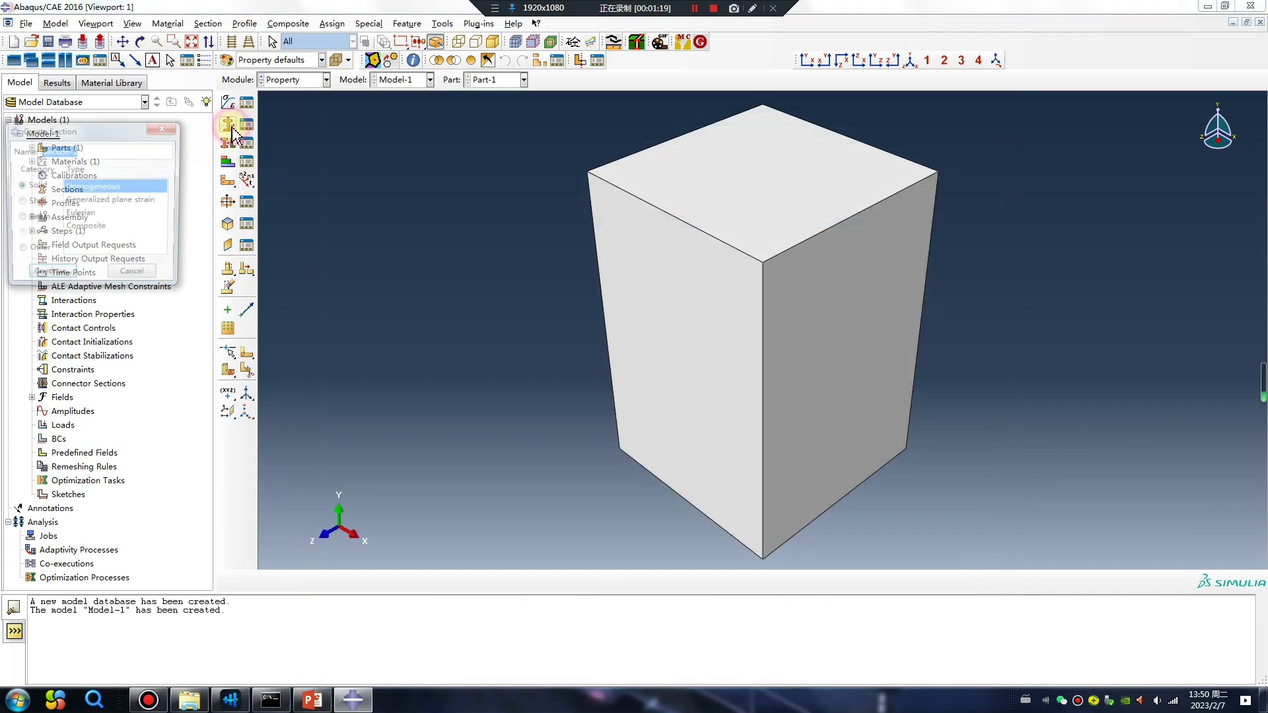
{"action": "left_click", "coordinate": [61, 276]}
{"action": "left_click", "coordinate": [63, 249]}
{"action": "left_click", "coordinate": [228, 143]}
{"action": "left_click", "coordinate": [659, 247]}
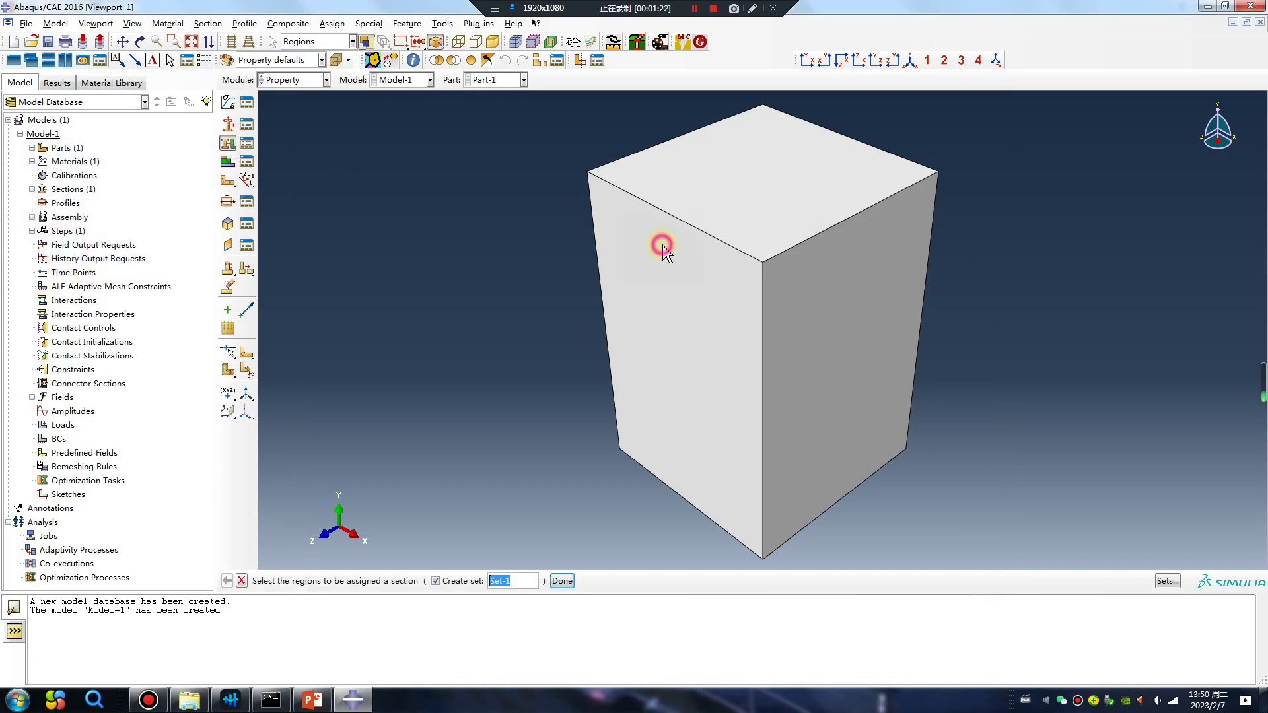
{"action": "middle_click", "coordinate": [485, 319]}
{"action": "left_click", "coordinate": [50, 338]}
{"action": "left_click", "coordinate": [294, 80]}
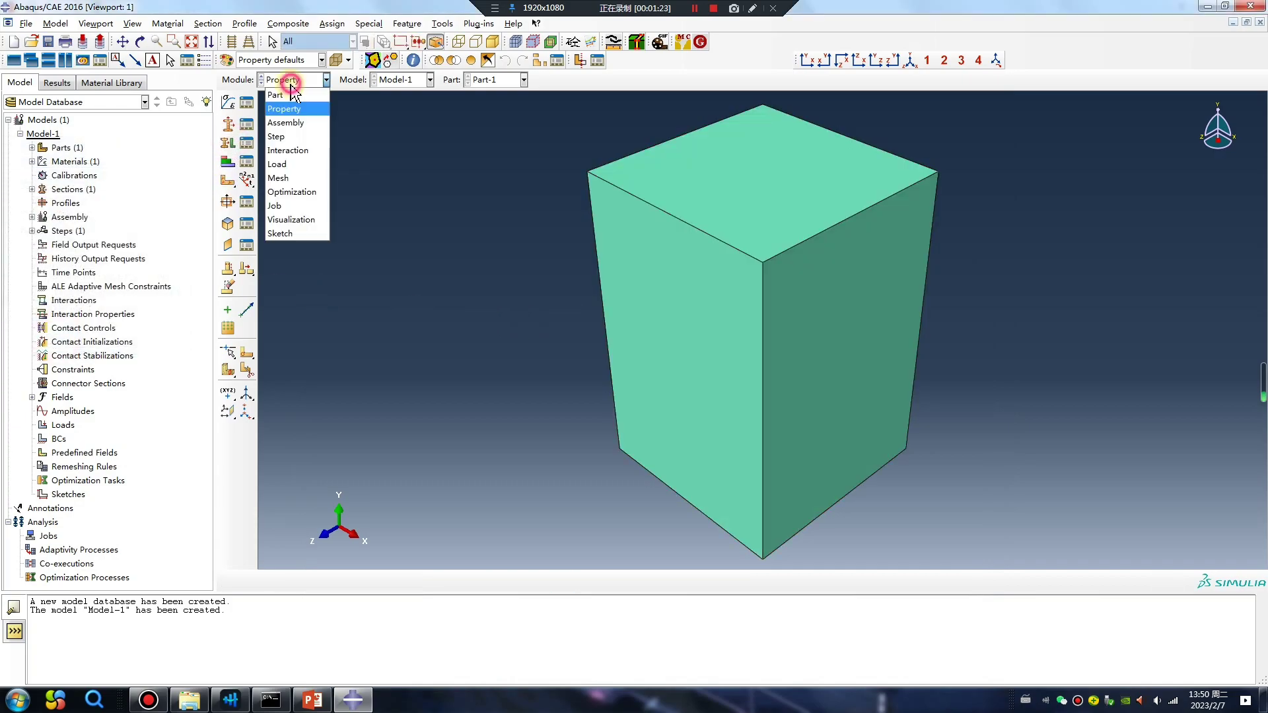
Add a dependent instance of Part-1 to the assembly.
{"action": "left_click", "coordinate": [291, 121]}
{"action": "left_click", "coordinate": [228, 102]}
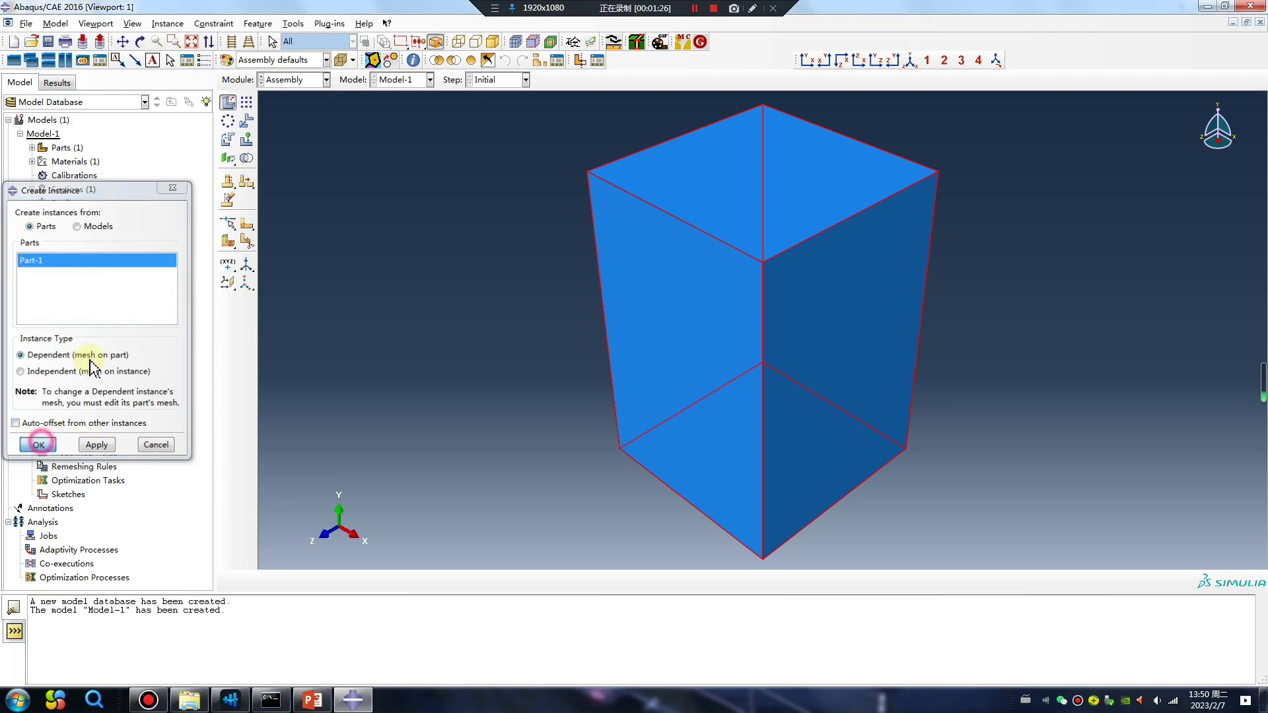
{"action": "left_click", "coordinate": [38, 443]}
Create Static, General Step-1 with default settings and switch to the Mesh module.
{"action": "left_click", "coordinate": [284, 79]}
{"action": "left_click", "coordinate": [278, 136]}
{"action": "left_click", "coordinate": [228, 102]}
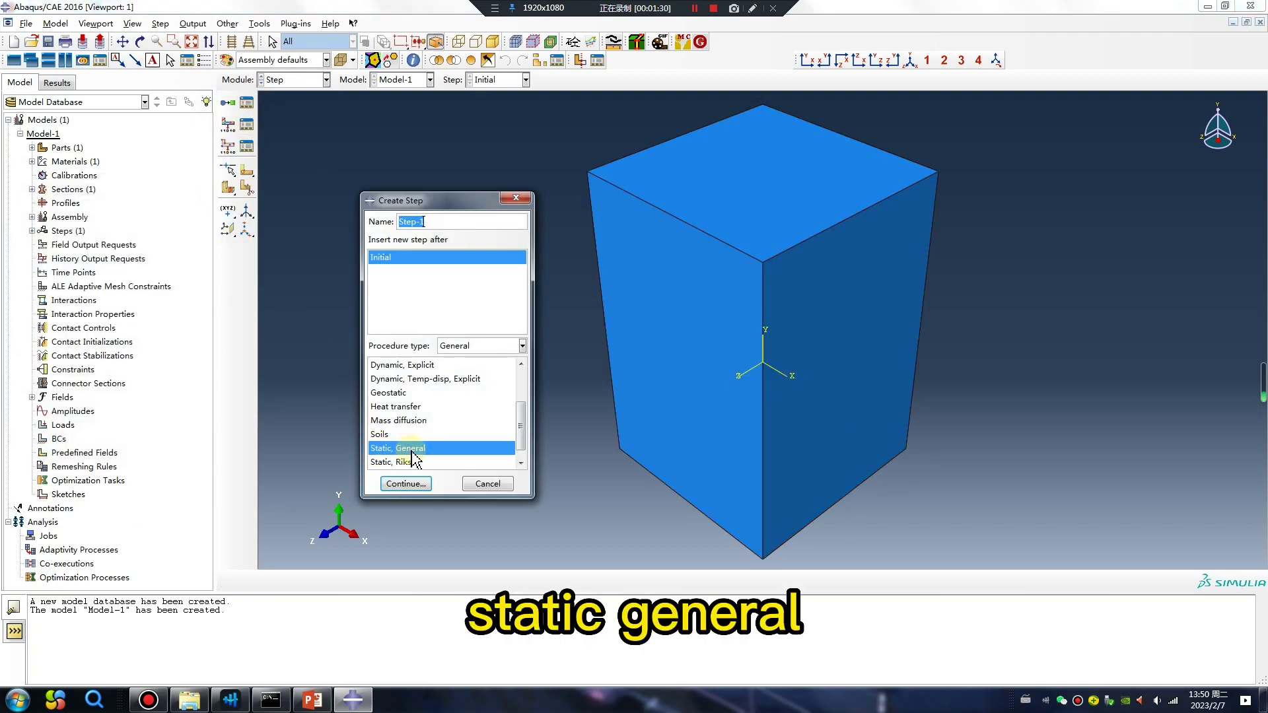
{"action": "left_click", "coordinate": [405, 483]}
{"action": "left_click", "coordinate": [169, 518]}
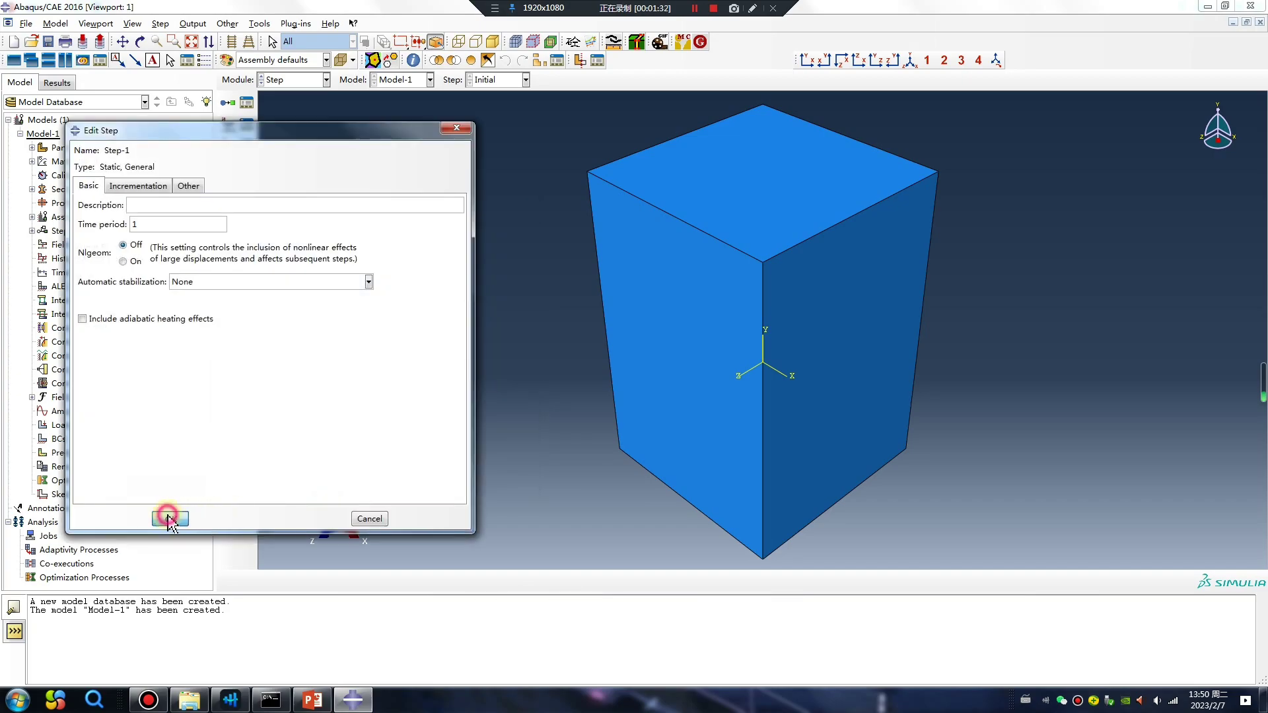
{"action": "left_click", "coordinate": [293, 79]}
{"action": "left_click", "coordinate": [290, 173]}
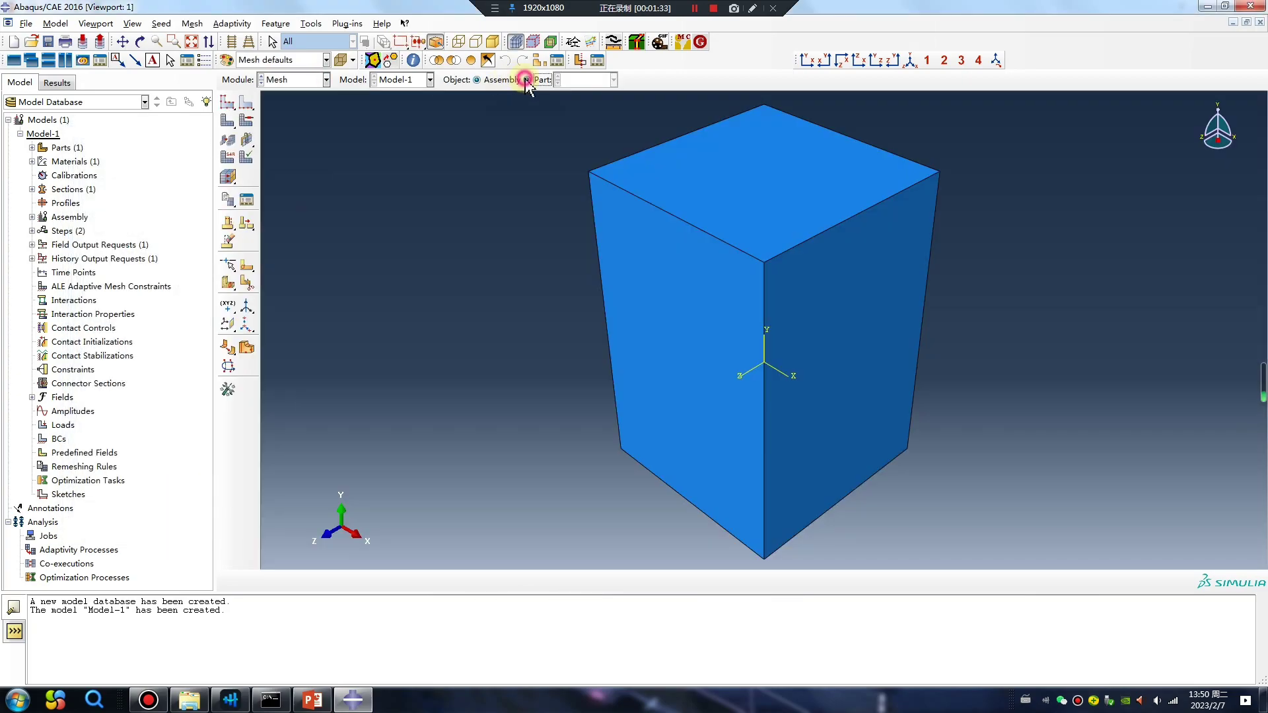
Mesh Part-1 into 490 elements and switch to the Load module.
{"action": "left_click", "coordinate": [526, 80]}
{"action": "left_click", "coordinate": [227, 122]}
{"action": "middle_click", "coordinate": [346, 164]}
{"action": "left_click", "coordinate": [295, 79]}
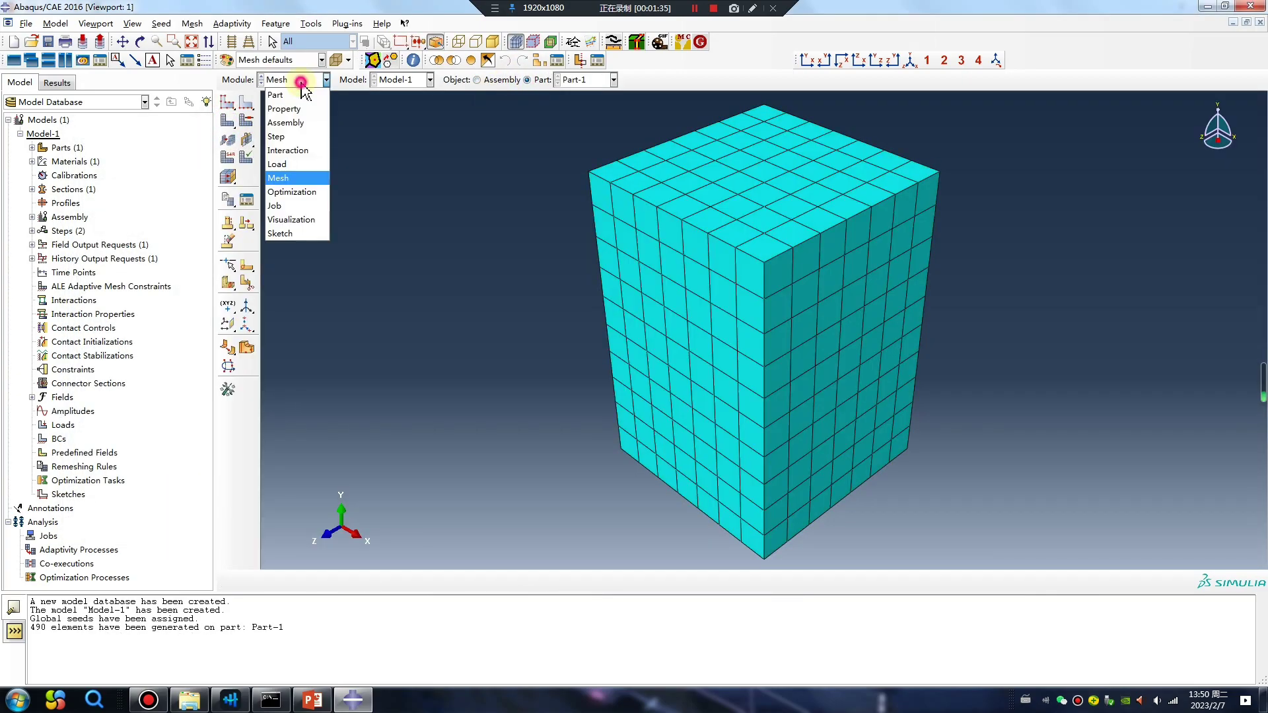
{"action": "left_click", "coordinate": [277, 164]}
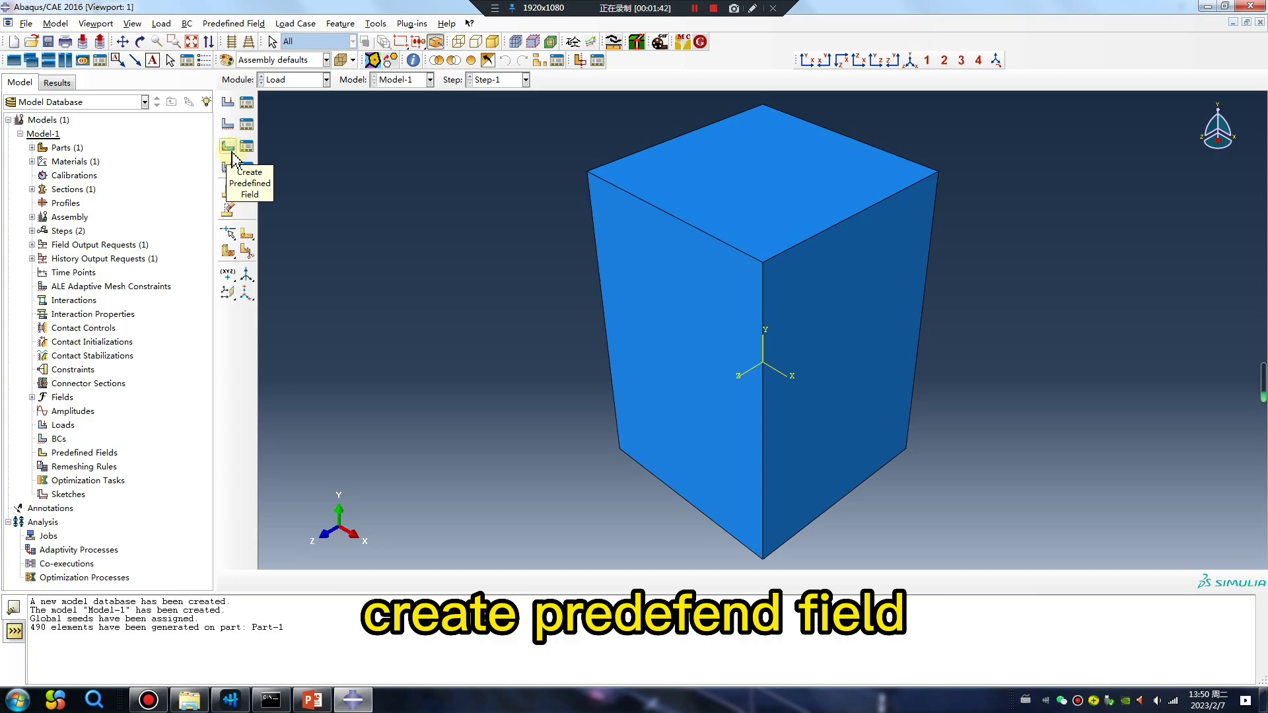
Create temperature Predefined Field-1 of magnitude 20 on the whole block in the Initial step.
{"action": "left_click", "coordinate": [230, 153]}
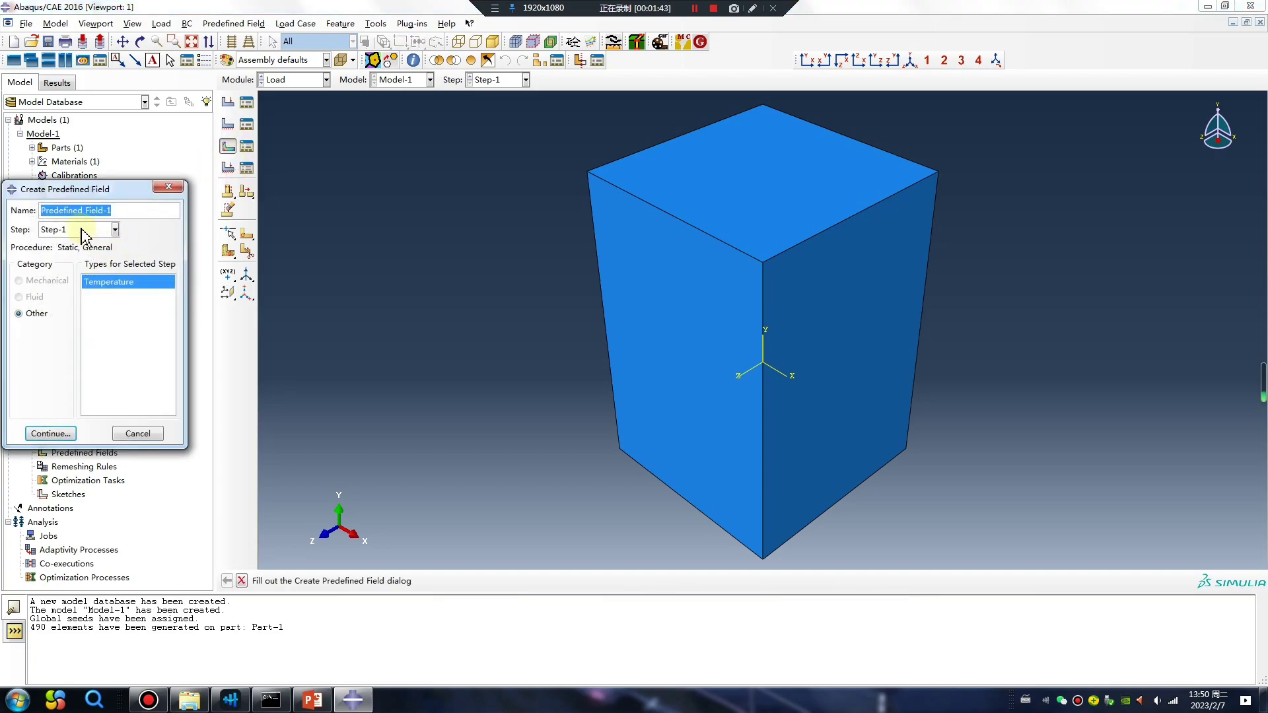
{"action": "left_click", "coordinate": [85, 230]}
{"action": "left_click", "coordinate": [76, 245]}
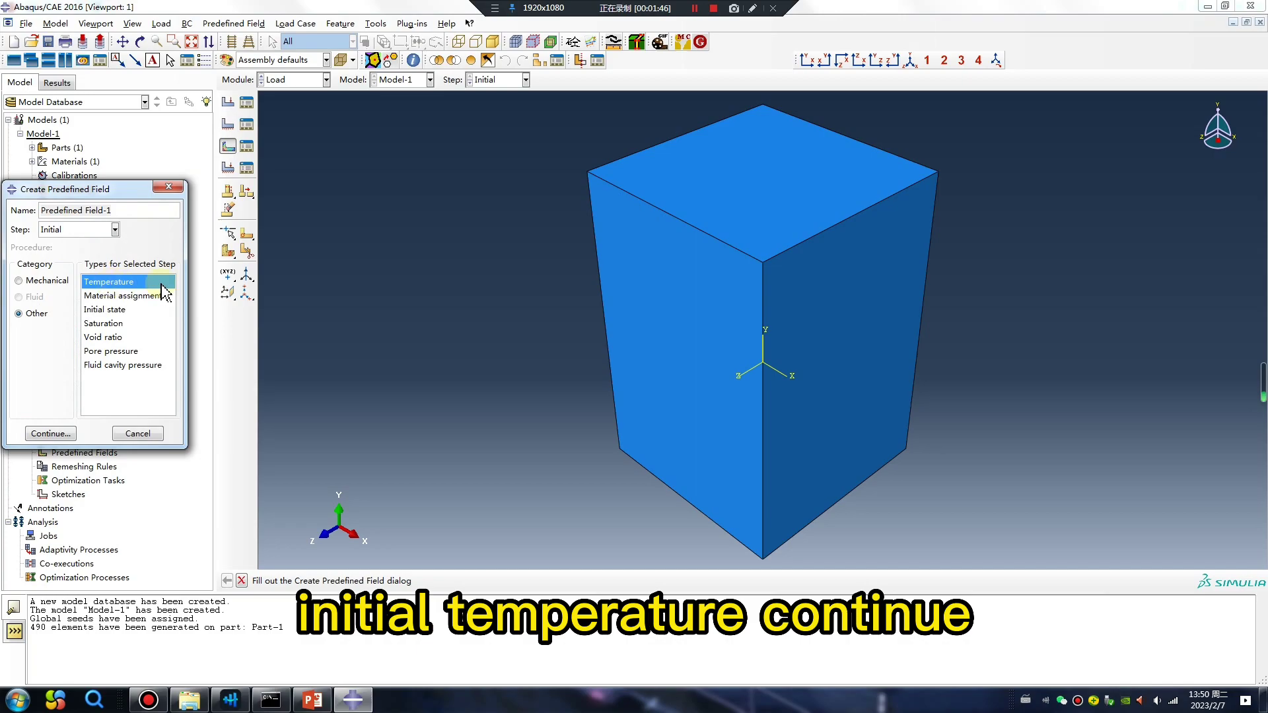
{"action": "left_click", "coordinate": [56, 436]}
{"action": "scroll", "coordinate": [496, 388], "scroll_direction": "down", "scroll_amount": 1}
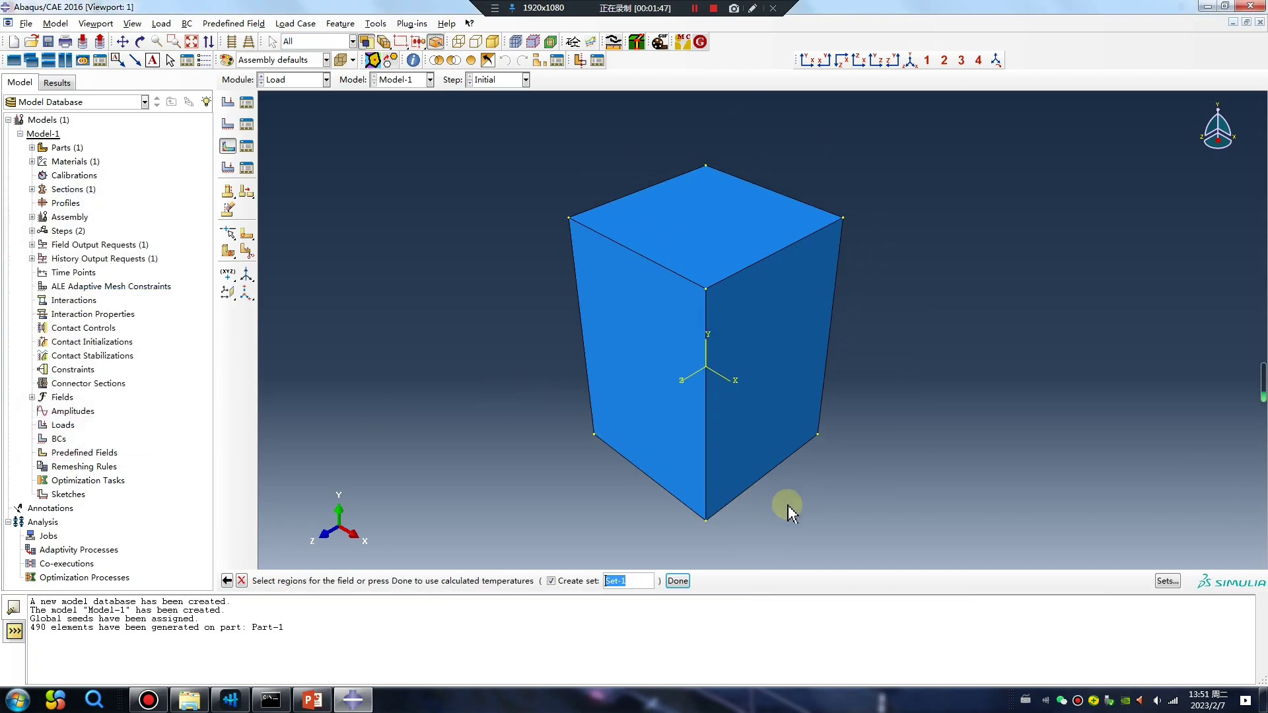
{"action": "left_click_drag", "start_coordinate": [895, 532], "coordinate": [473, 124]}
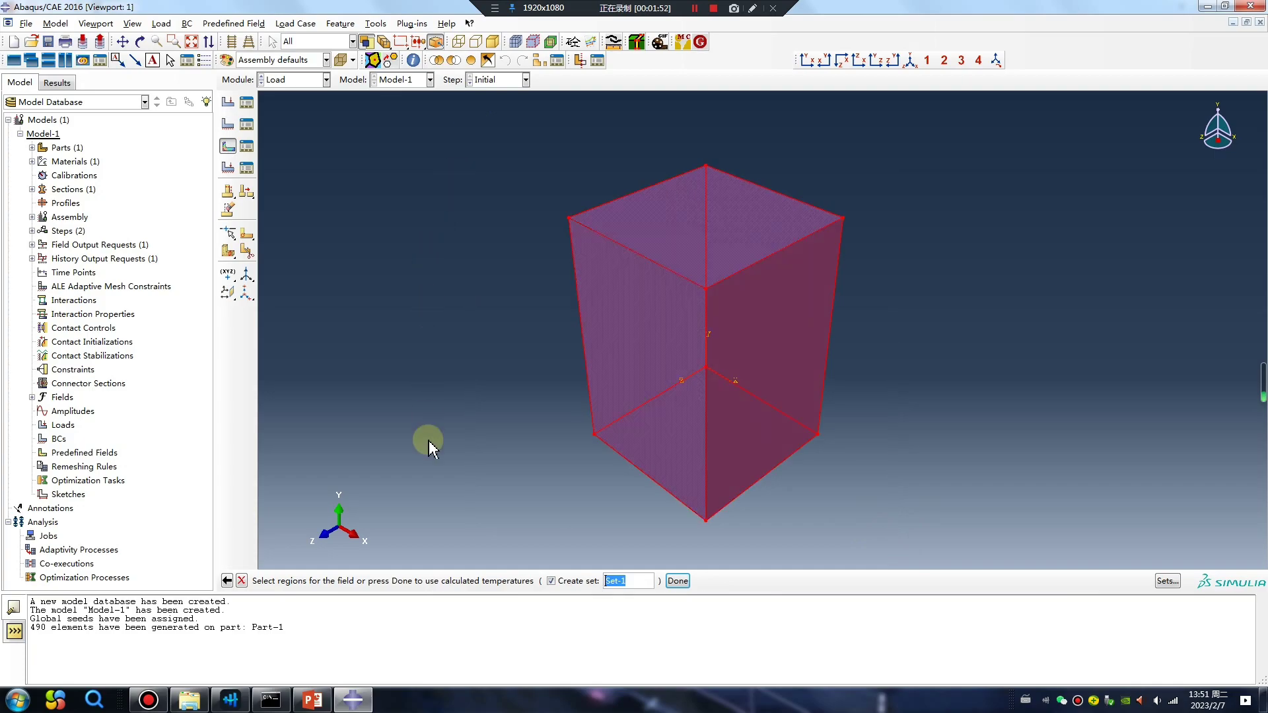
{"action": "left_click", "coordinate": [677, 580]}
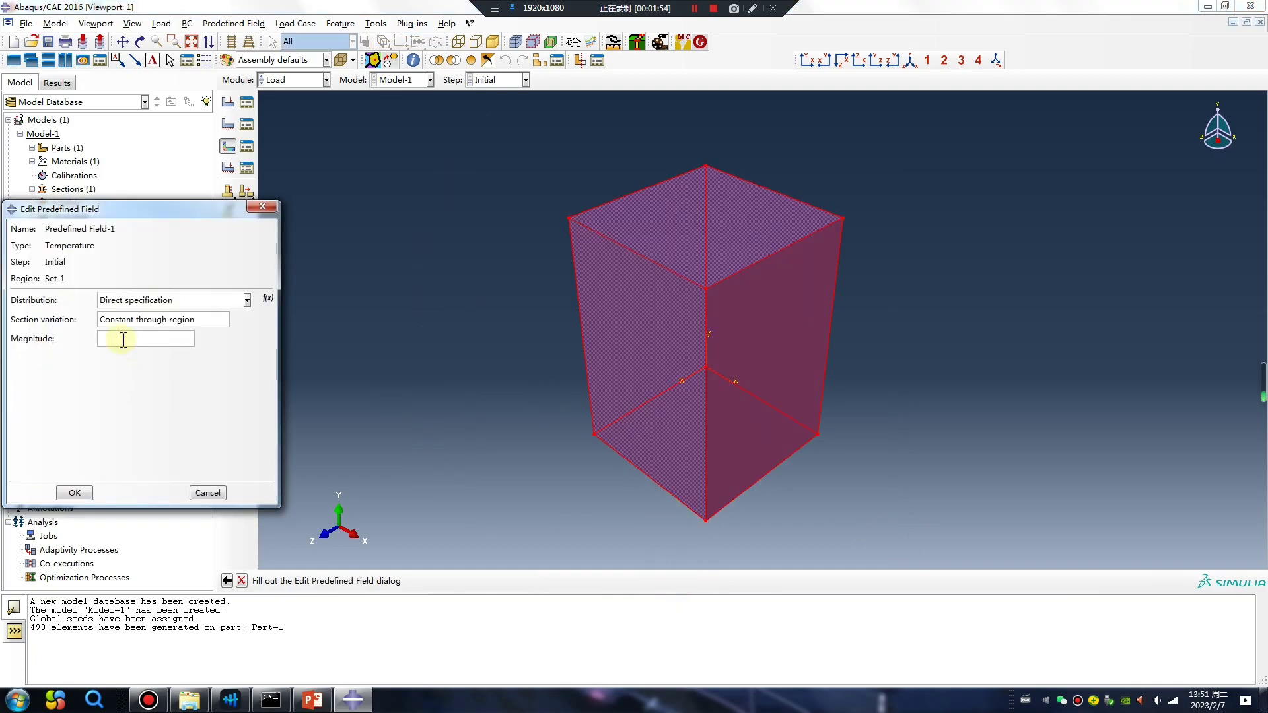
{"action": "left_click", "coordinate": [123, 339]}
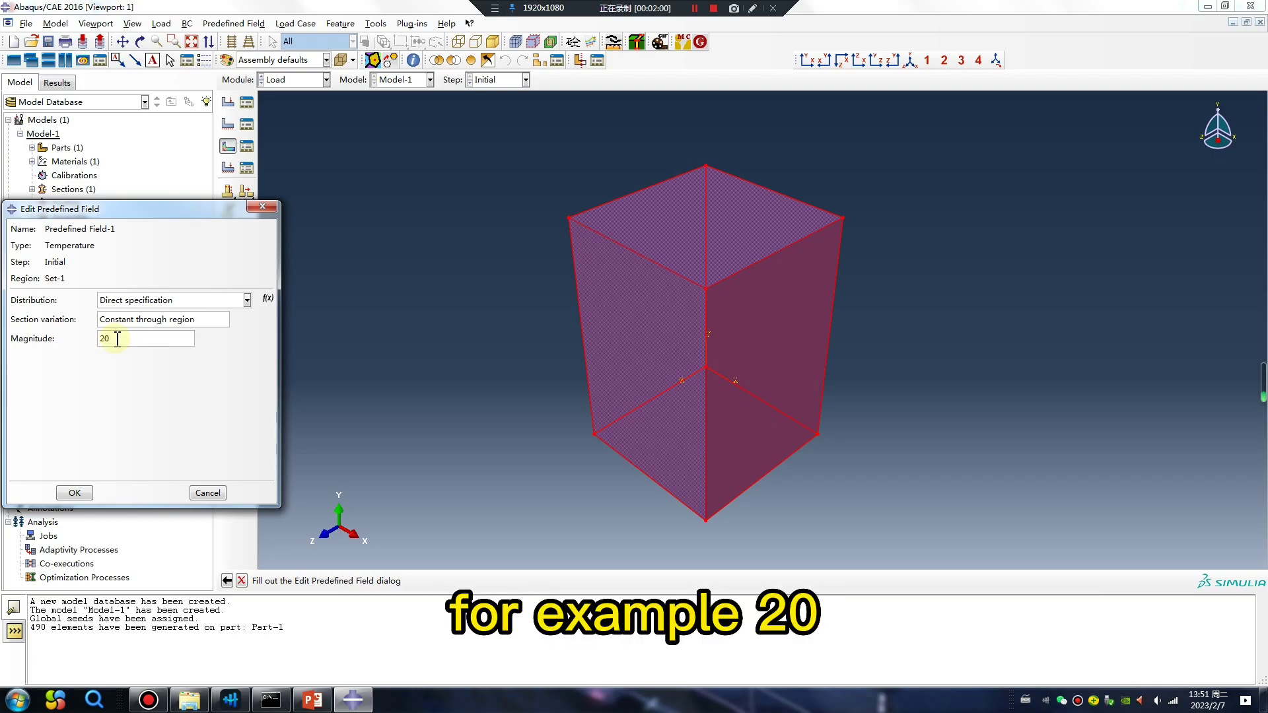
{"action": "left_click", "coordinate": [75, 493]}
Set Predefined Field-1 to Modified in Step-1 with magnitude 100.
{"action": "left_click", "coordinate": [246, 146]}
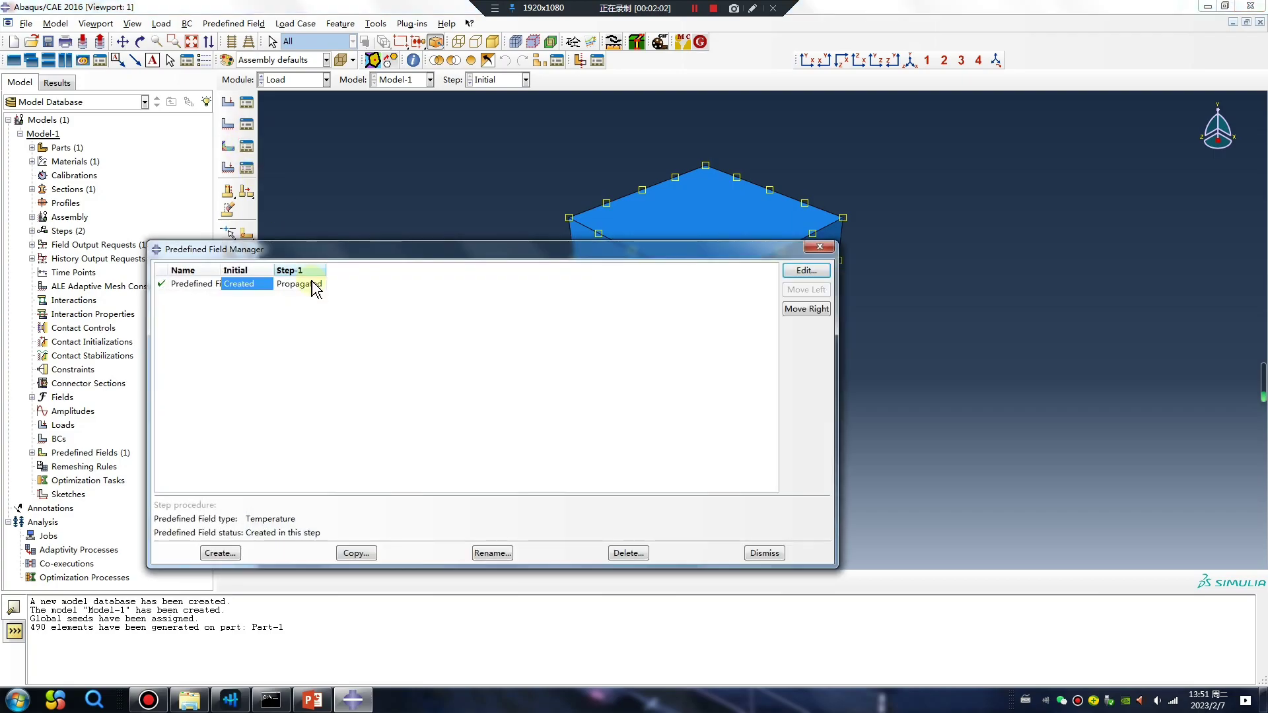
{"action": "double_click", "coordinate": [313, 284]}
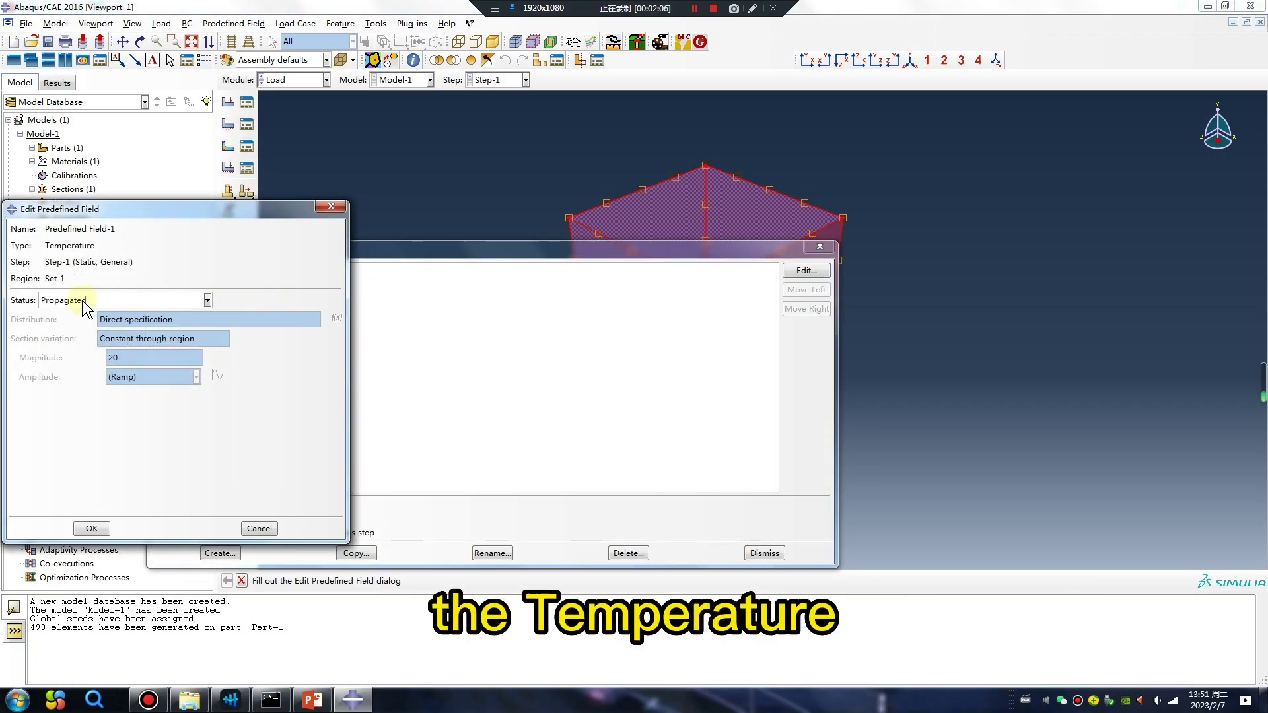
{"action": "left_click", "coordinate": [85, 302]}
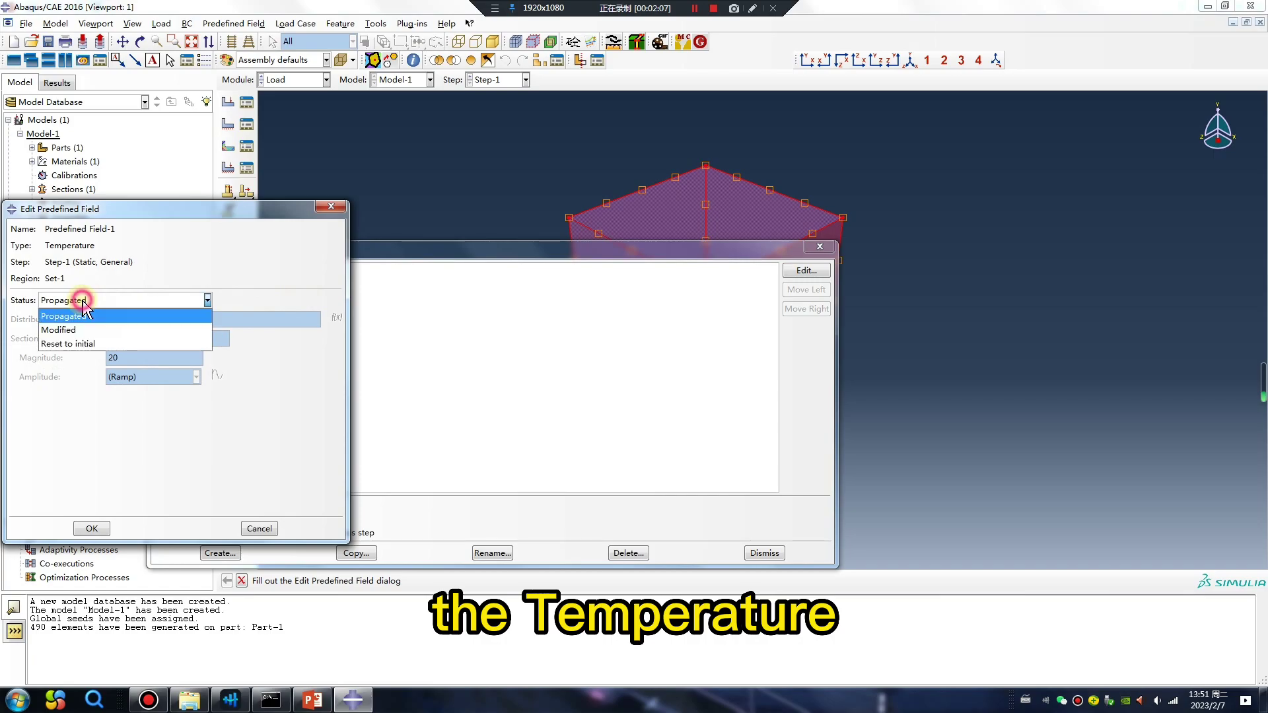
{"action": "left_click", "coordinate": [50, 332]}
{"action": "double_click", "coordinate": [119, 360]}
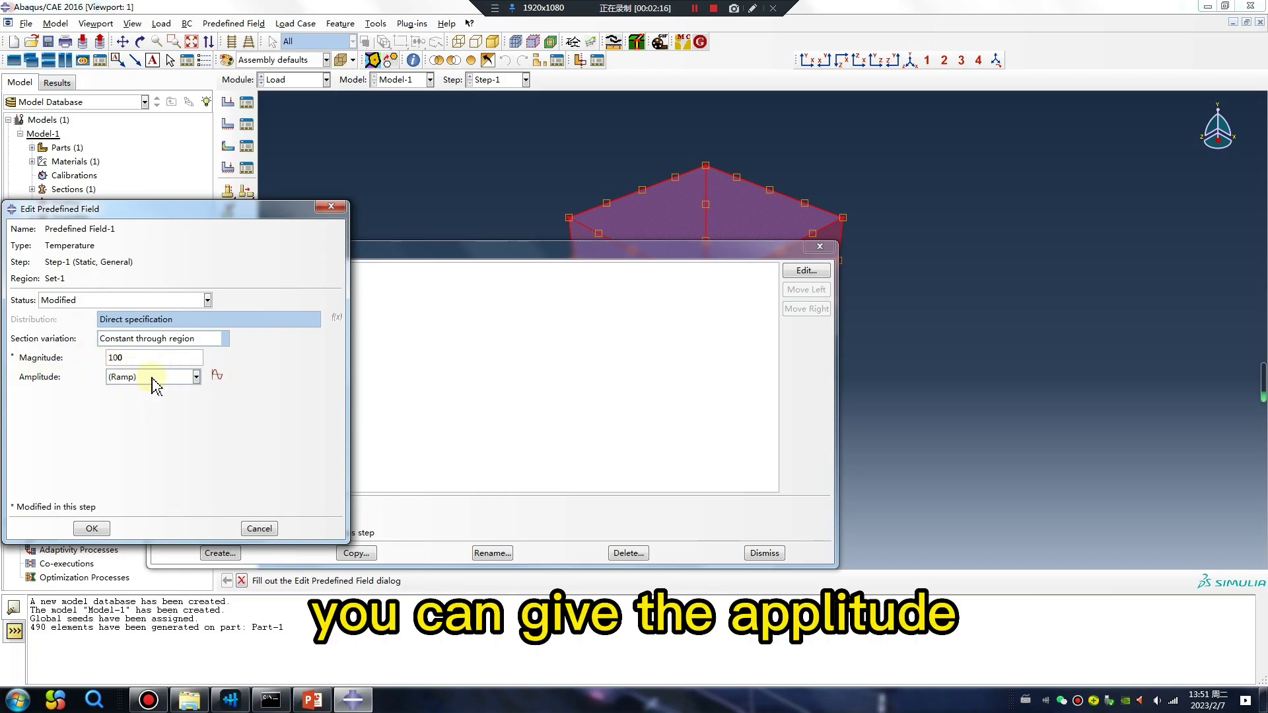
Create smooth-step amplitude Amp-1 with points (0, 0) and (1, 1).
{"action": "left_click", "coordinate": [217, 374]}
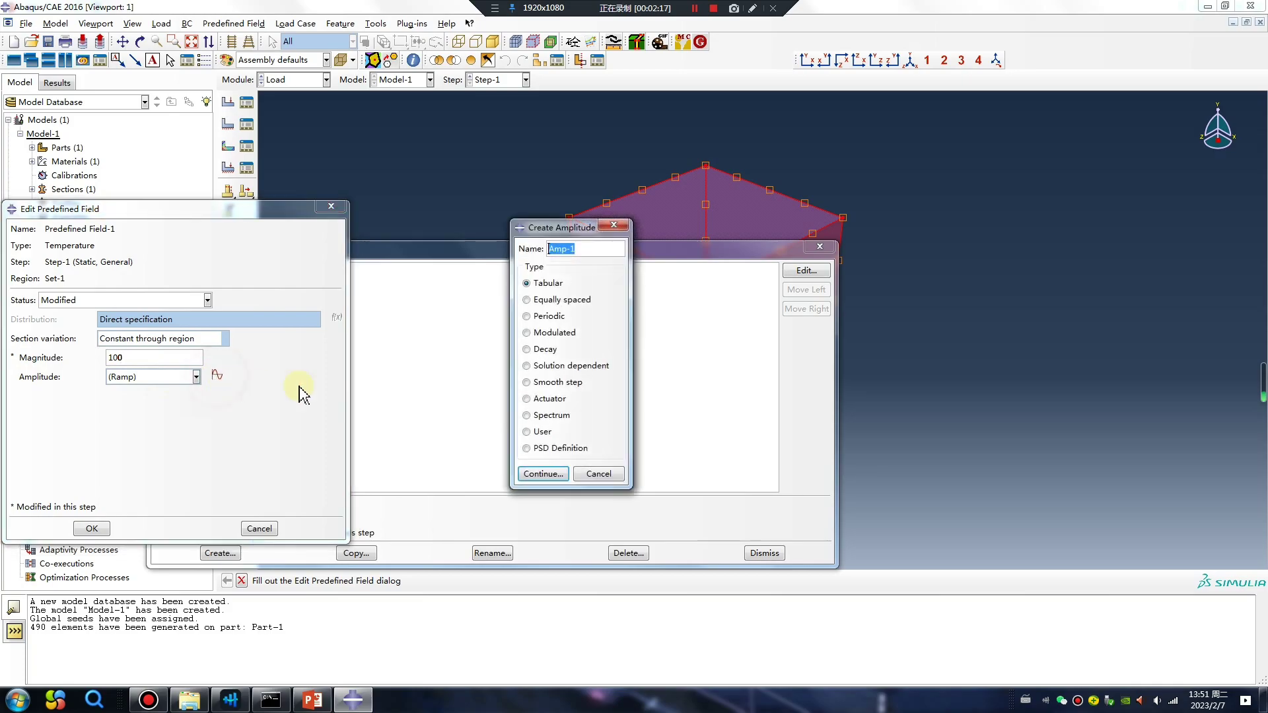
{"action": "left_click", "coordinate": [528, 383]}
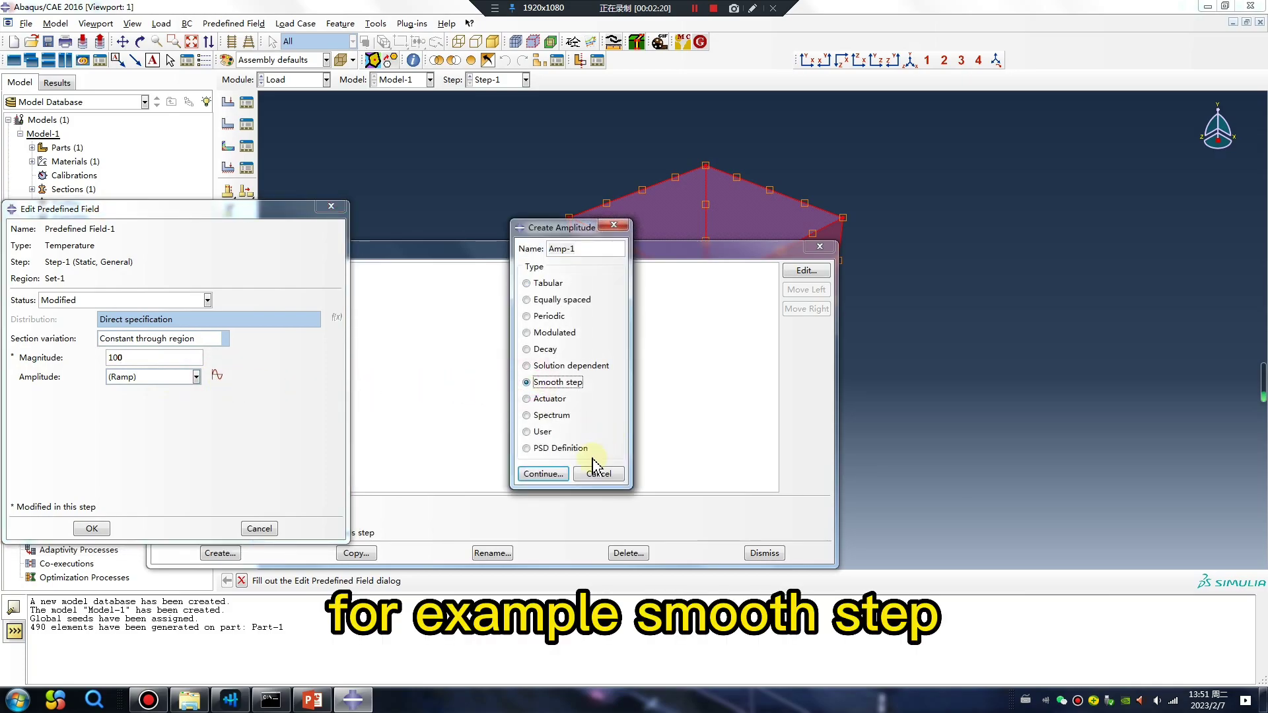
{"action": "left_click", "coordinate": [543, 474]}
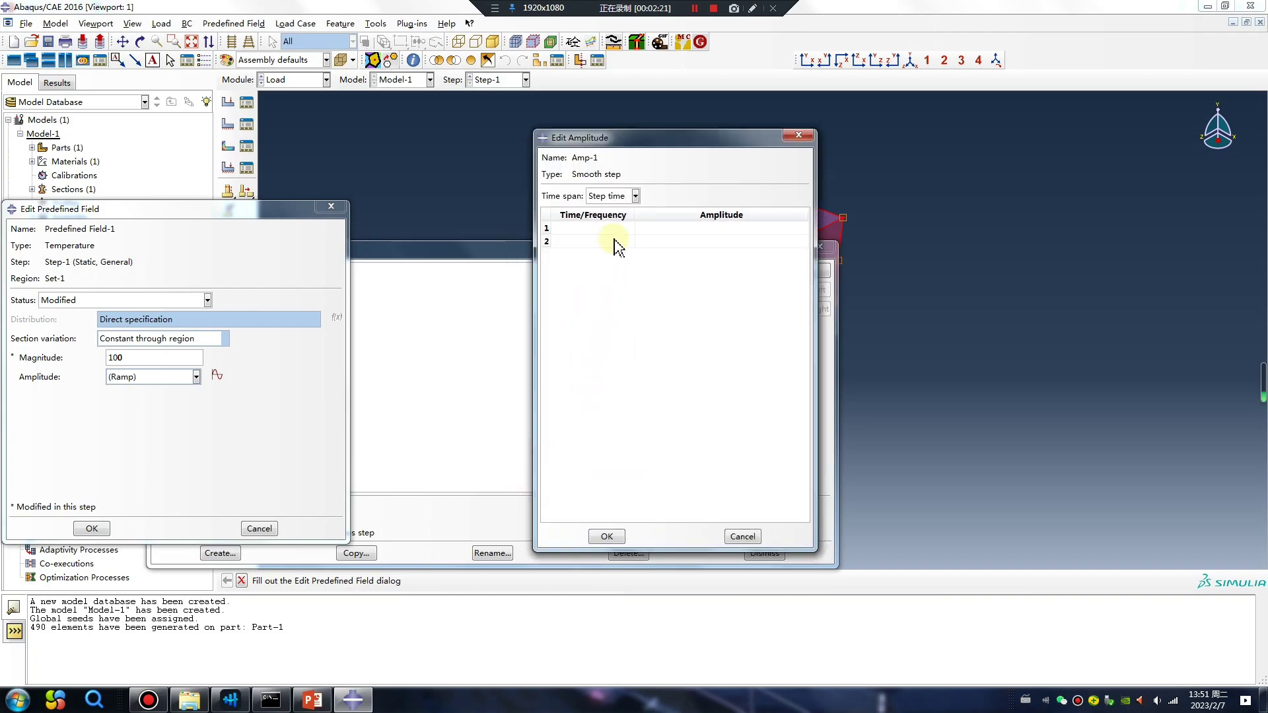
{"action": "type", "text": "0"}
{"action": "key", "text": "Tab"}
{"action": "type", "text": "0"}
{"action": "left_click", "coordinate": [616, 241]}
{"action": "type", "text": "1"}
{"action": "left_click", "coordinate": [639, 242]}
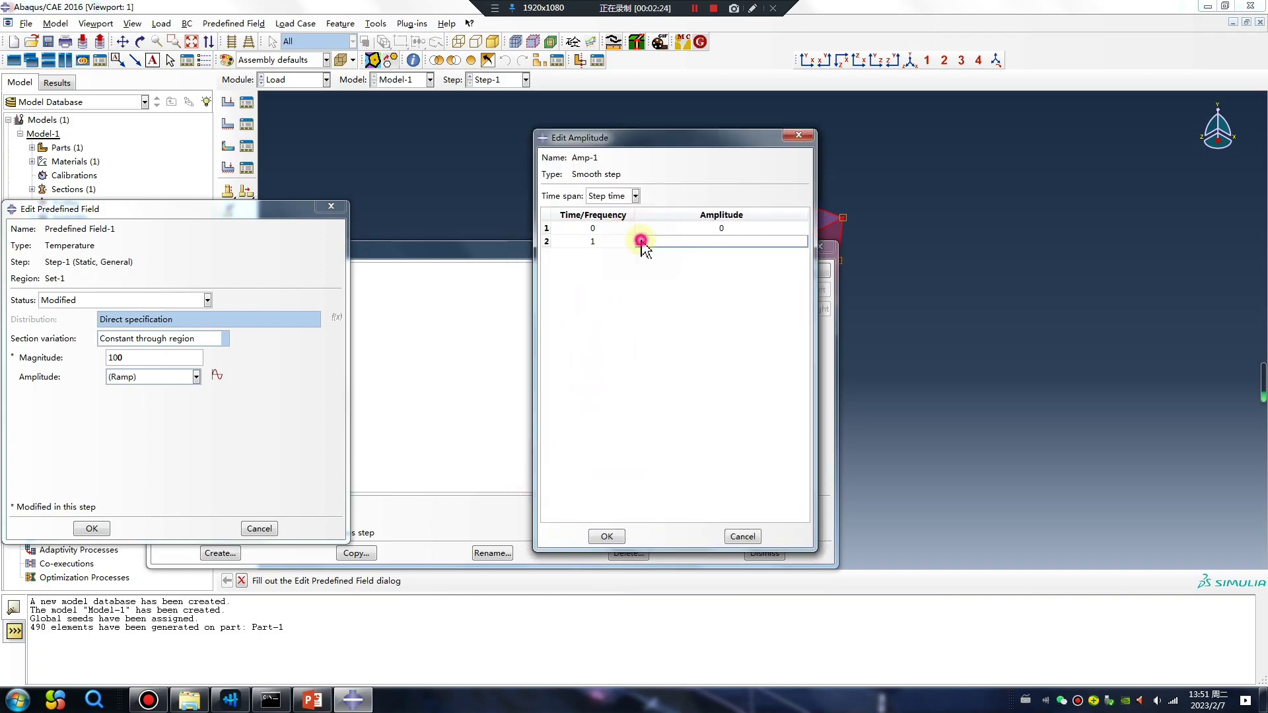
{"action": "type", "text": "1"}
{"action": "left_click", "coordinate": [607, 536]}
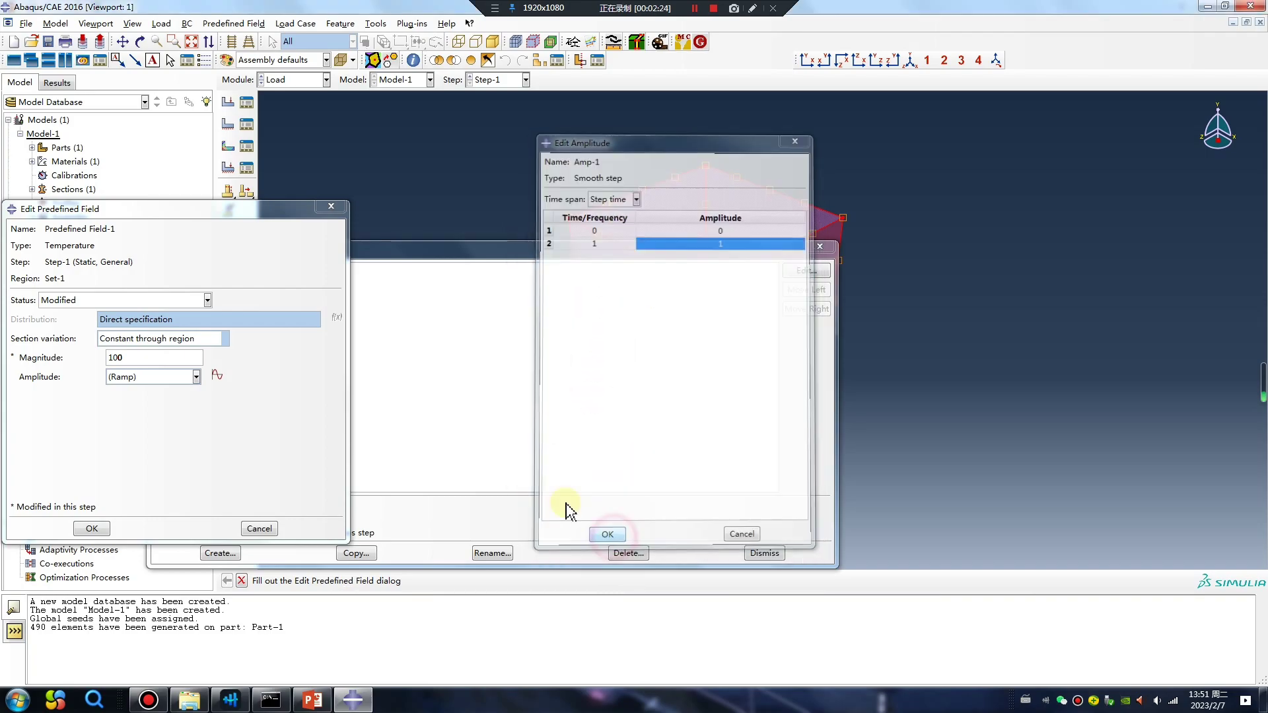
Apply Amp-1 to the Step-1 temperature change and close the Predefined Field Manager.
{"action": "left_click", "coordinate": [159, 382]}
{"action": "left_click", "coordinate": [148, 404]}
{"action": "left_click", "coordinate": [91, 528]}
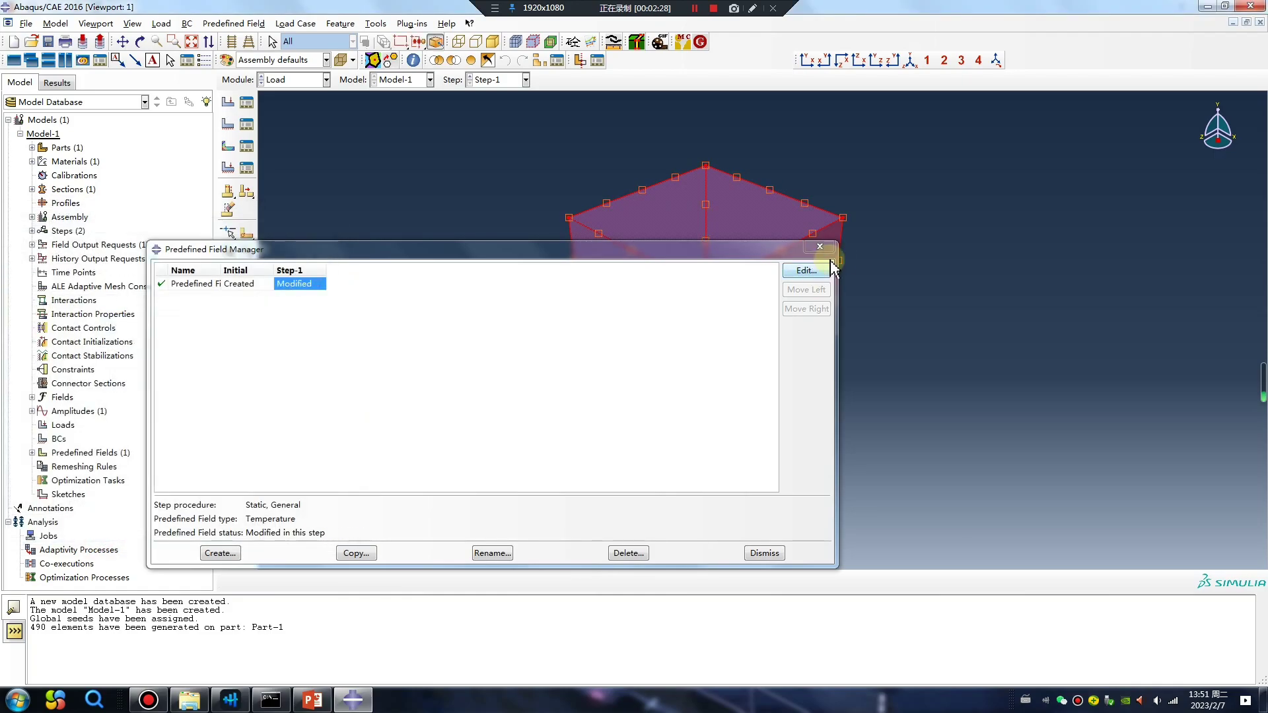
{"action": "left_click", "coordinate": [819, 247]}
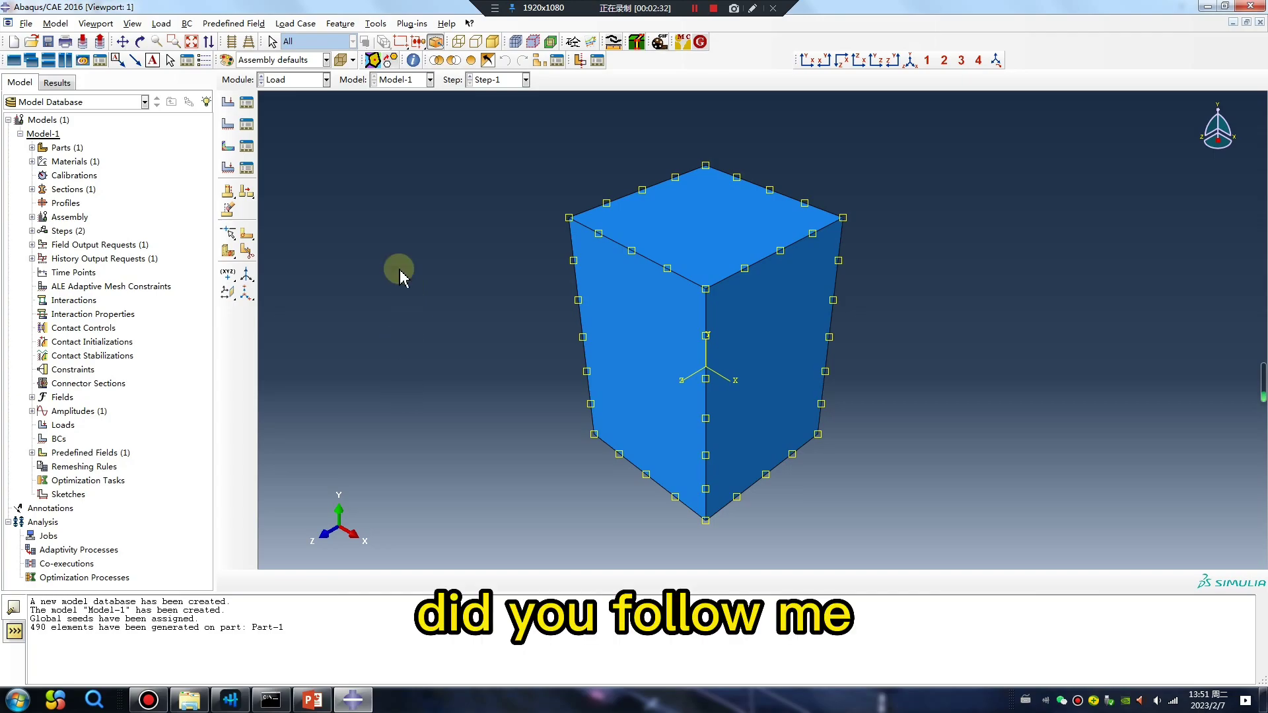
View slide 2, then end on slide 3, 'Advertising Time', in PowerPoint.
{"action": "left_click", "coordinate": [318, 702]}
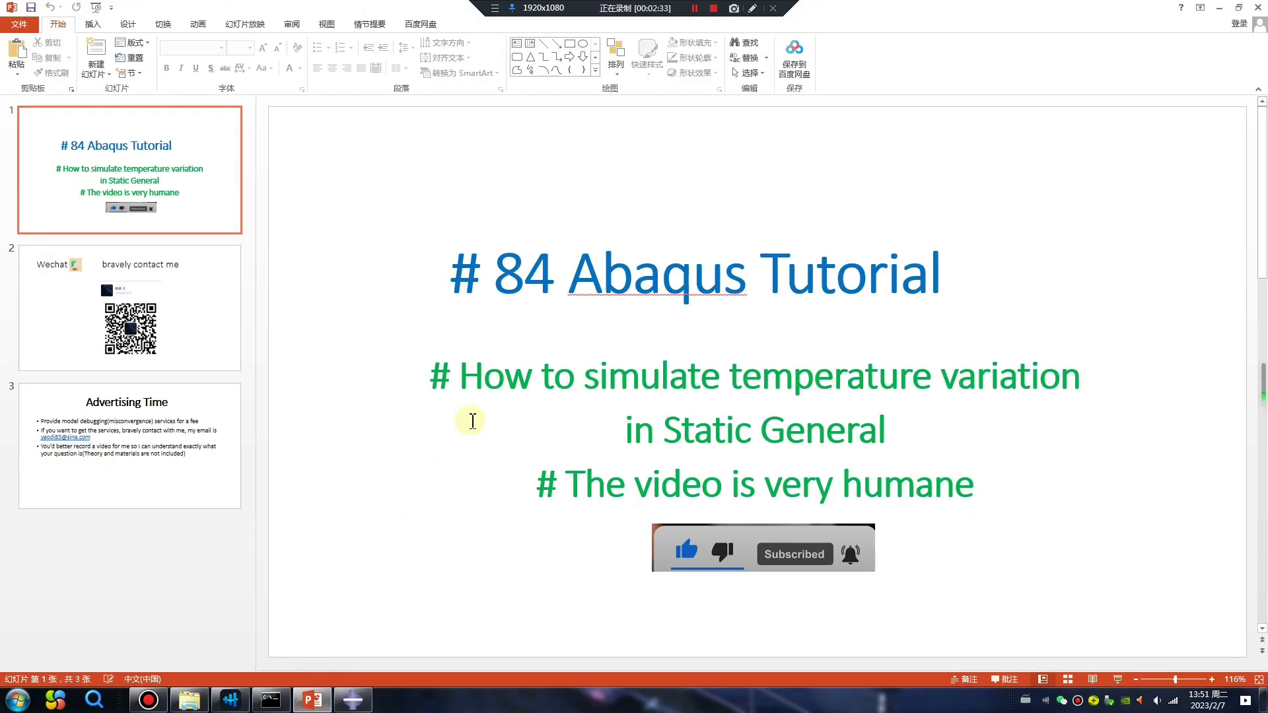
{"action": "left_click", "coordinate": [179, 318]}
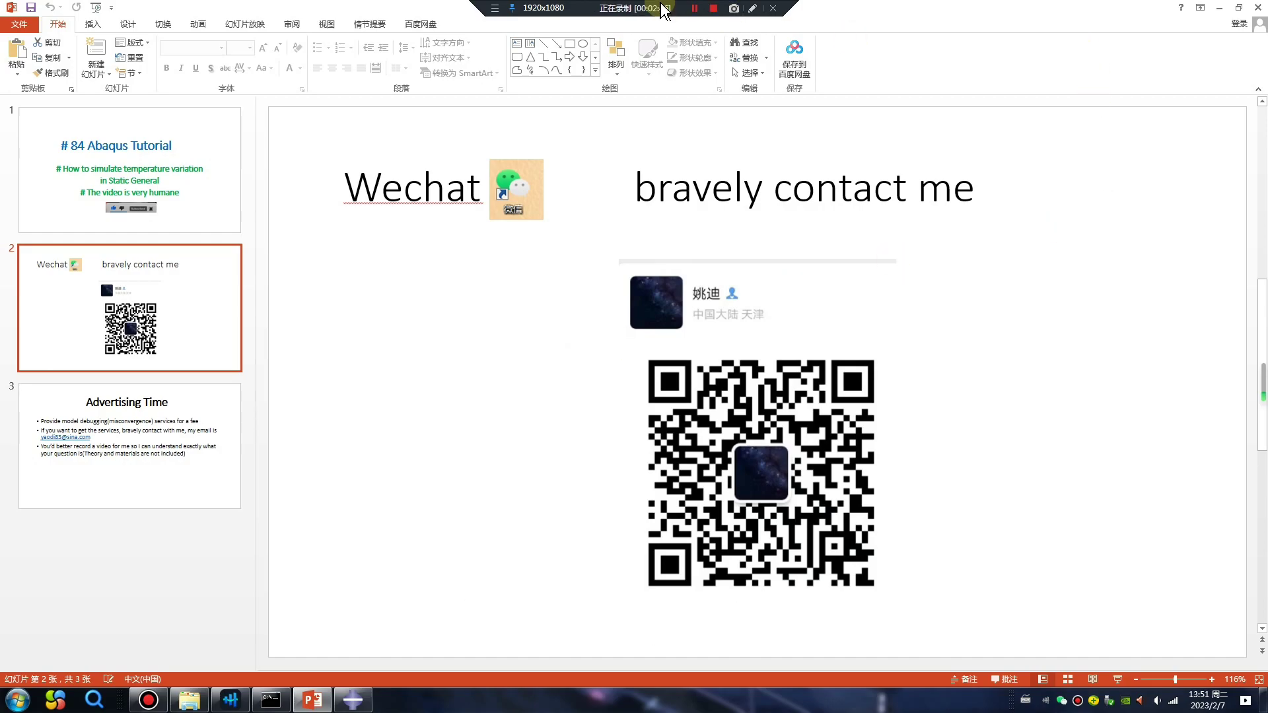
{"action": "left_click", "coordinate": [694, 8]}
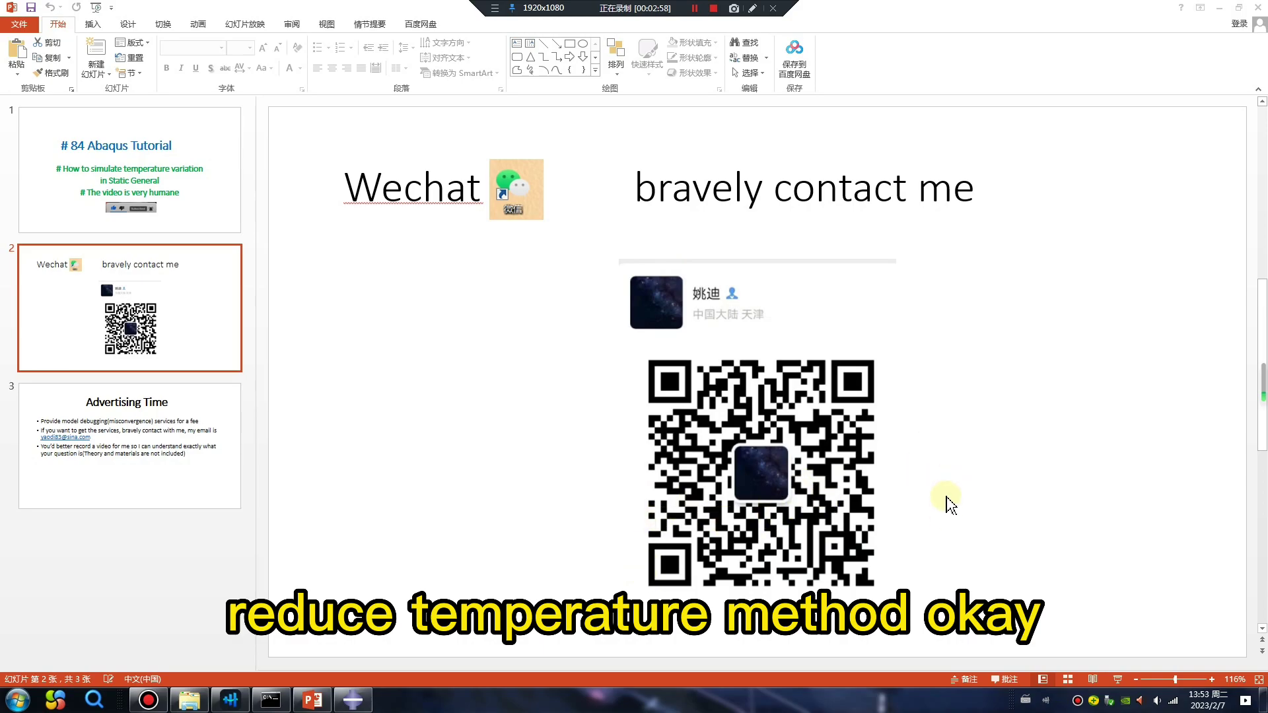
{"action": "left_click", "coordinate": [169, 426]}
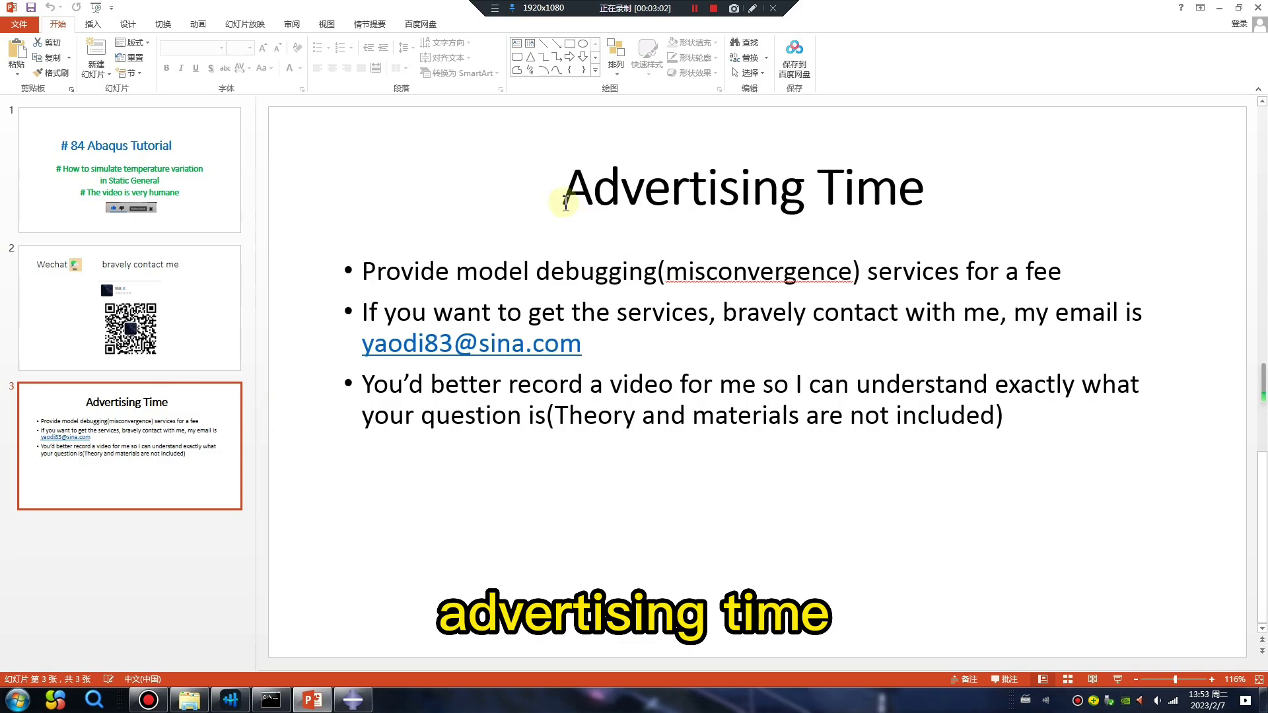